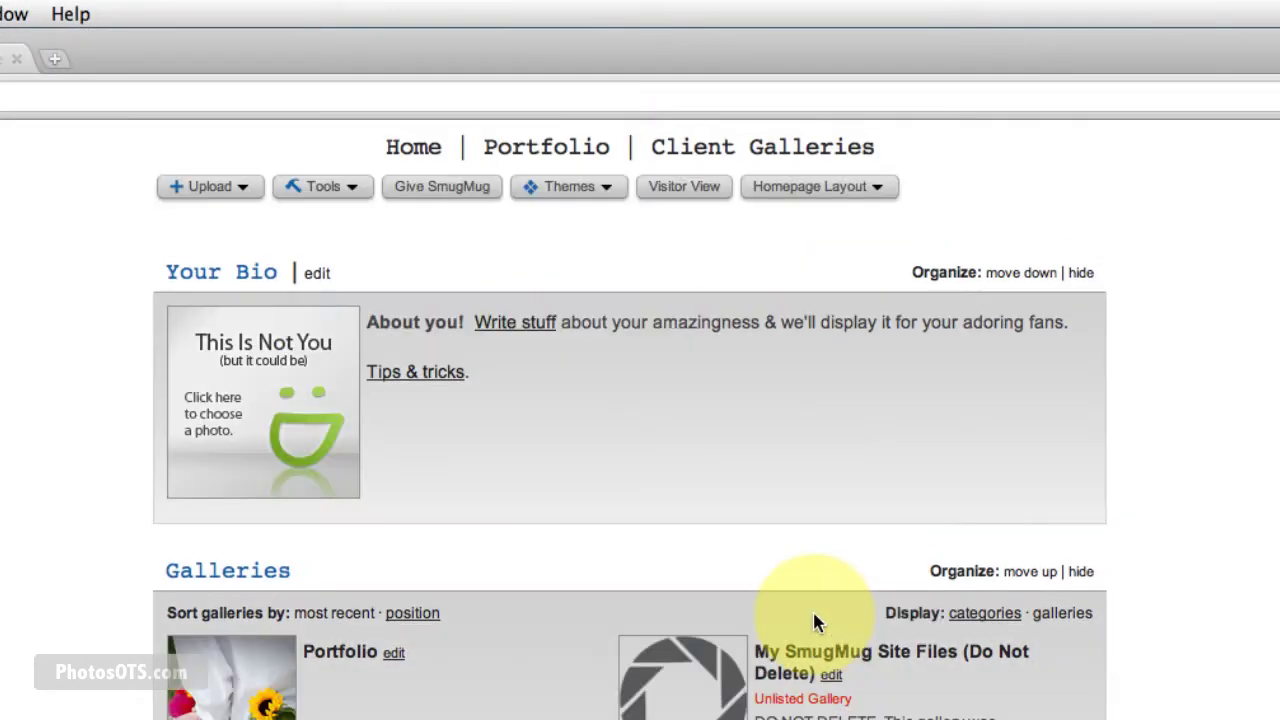
Add the Photo Timeline, Single Photo or Video, and Top Keywords sections to the homepage layout
left_click(848, 194)
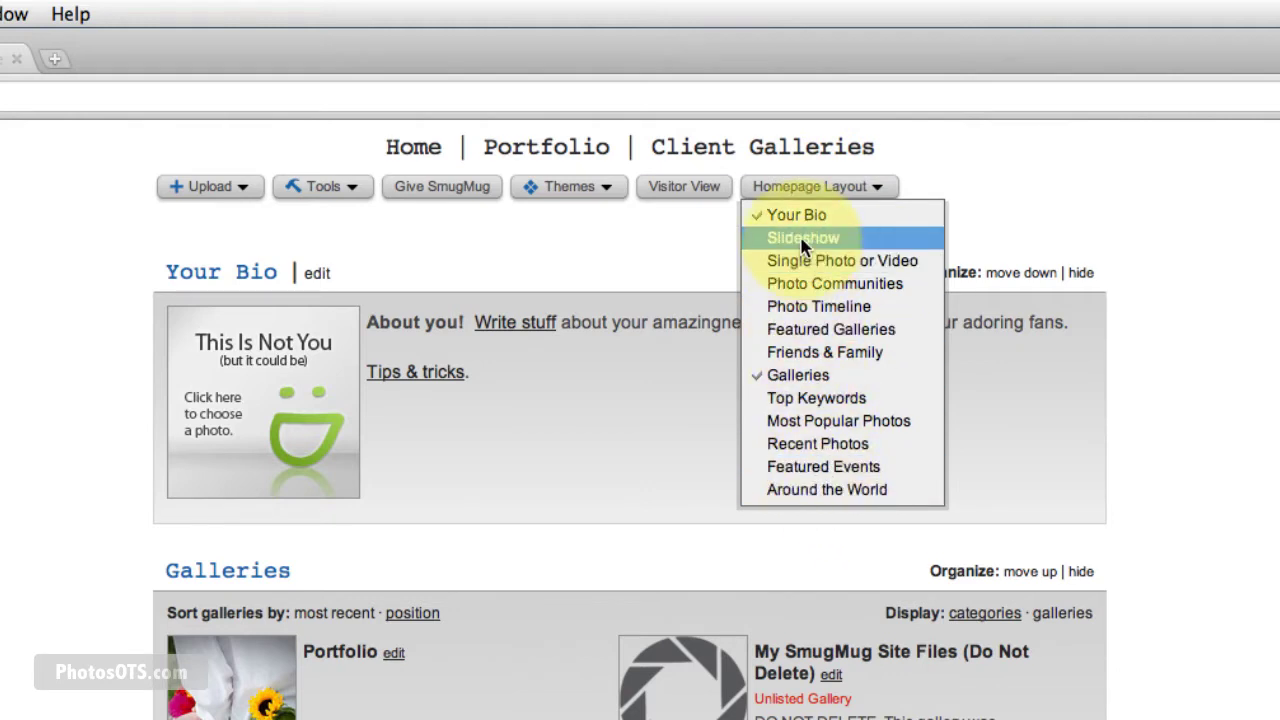
left_click(808, 316)
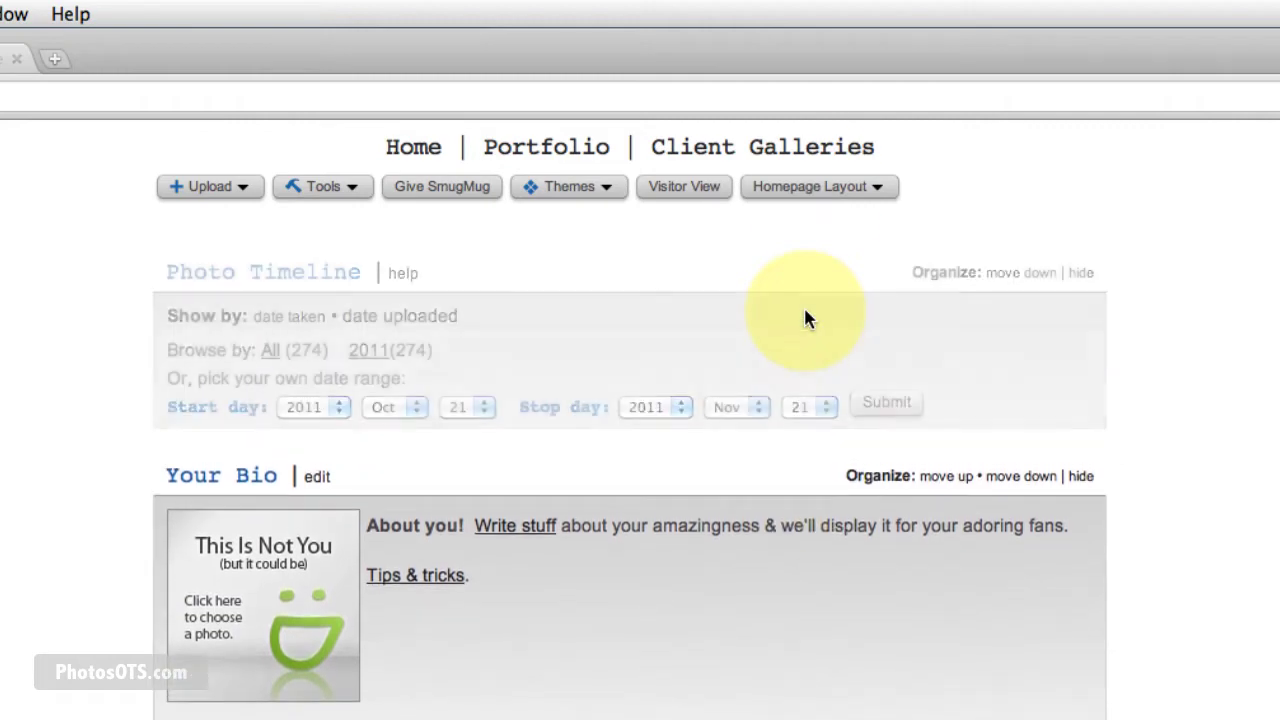
left_click(811, 189)
left_click(810, 252)
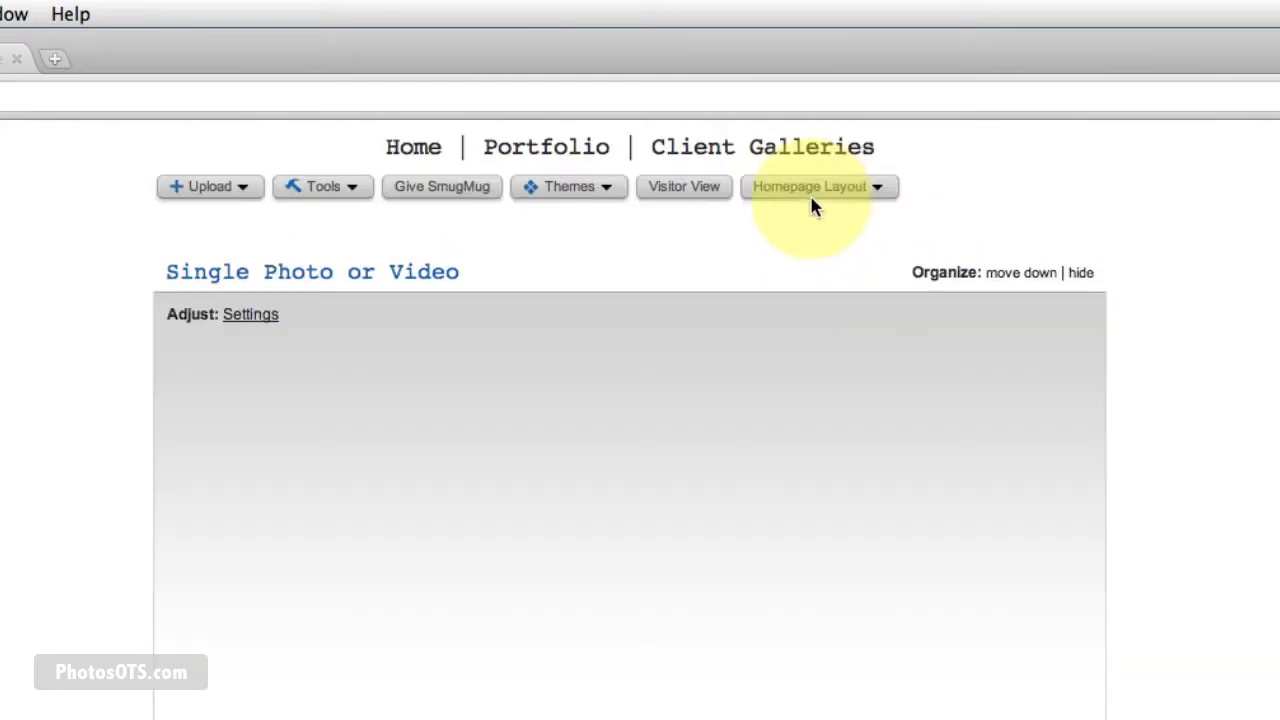
left_click(814, 191)
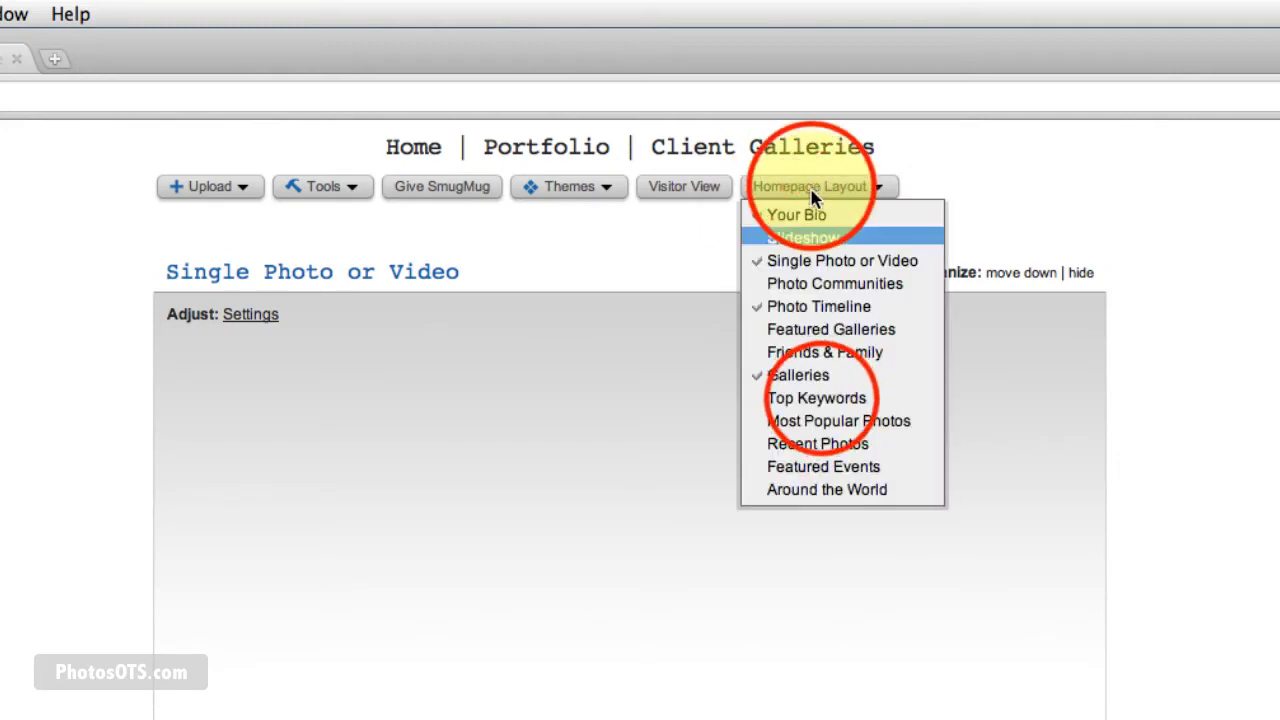
left_click(816, 398)
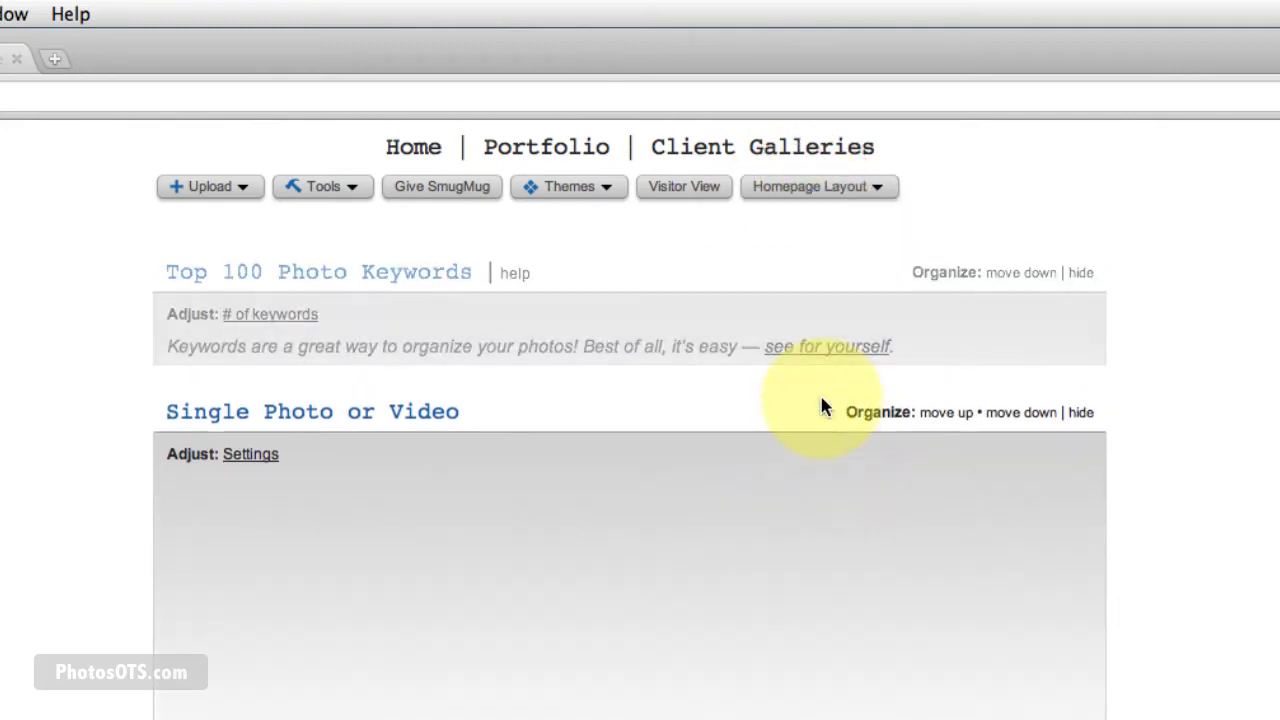
left_click(827, 196)
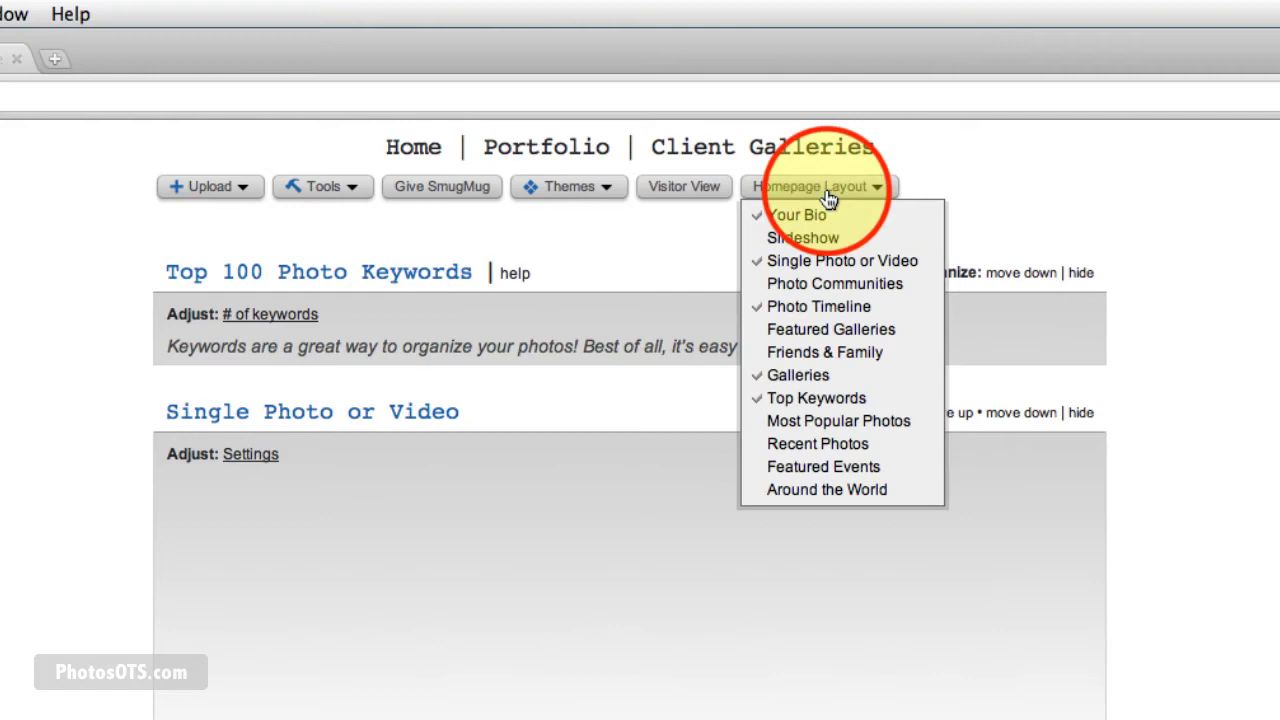
left_click(1178, 428)
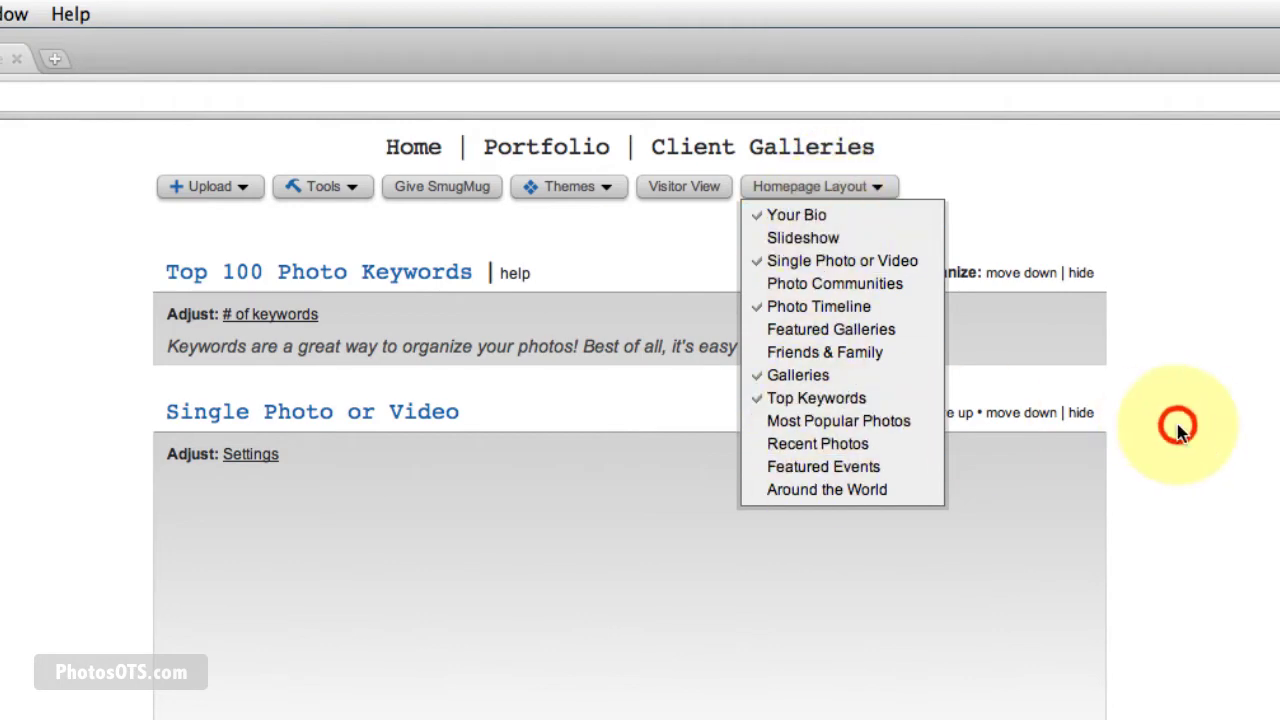
Move the Photo Timeline section down two places on the homepage, below Your Bio and Galleries
scroll(1054, 437, "down", 10)
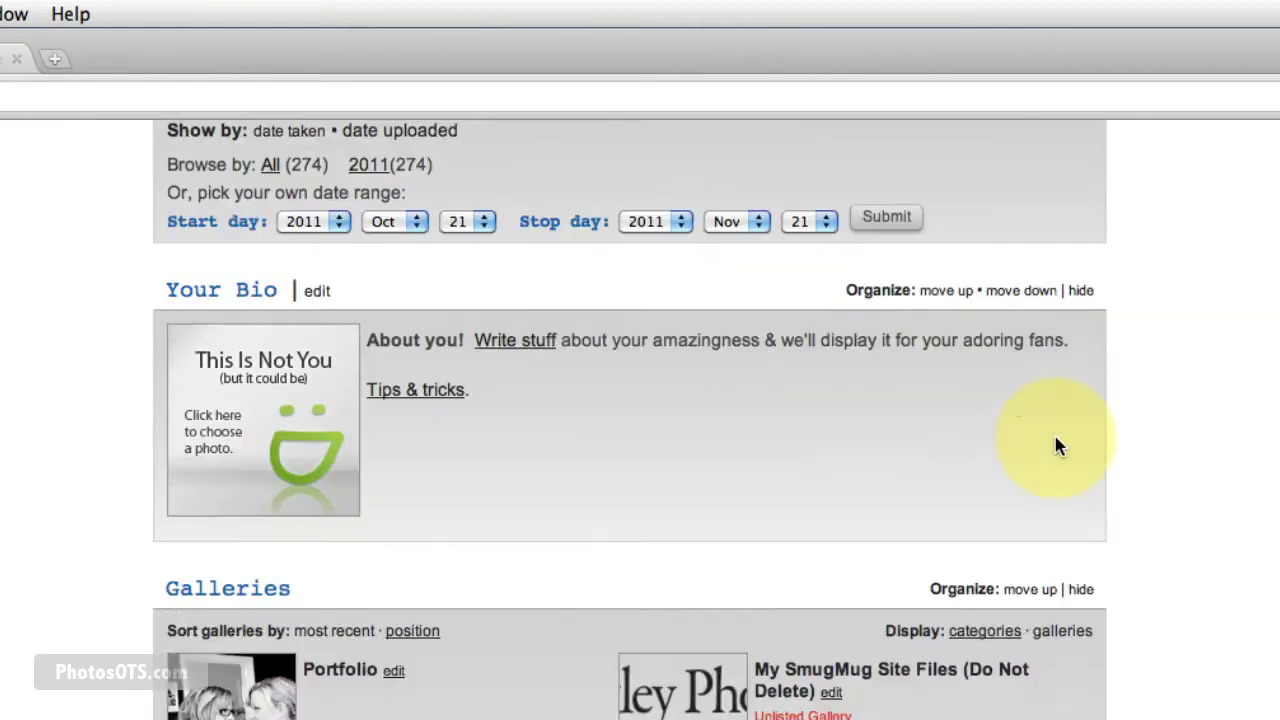
scroll(1058, 447, "down", 5)
scroll(1058, 447, "up", 6)
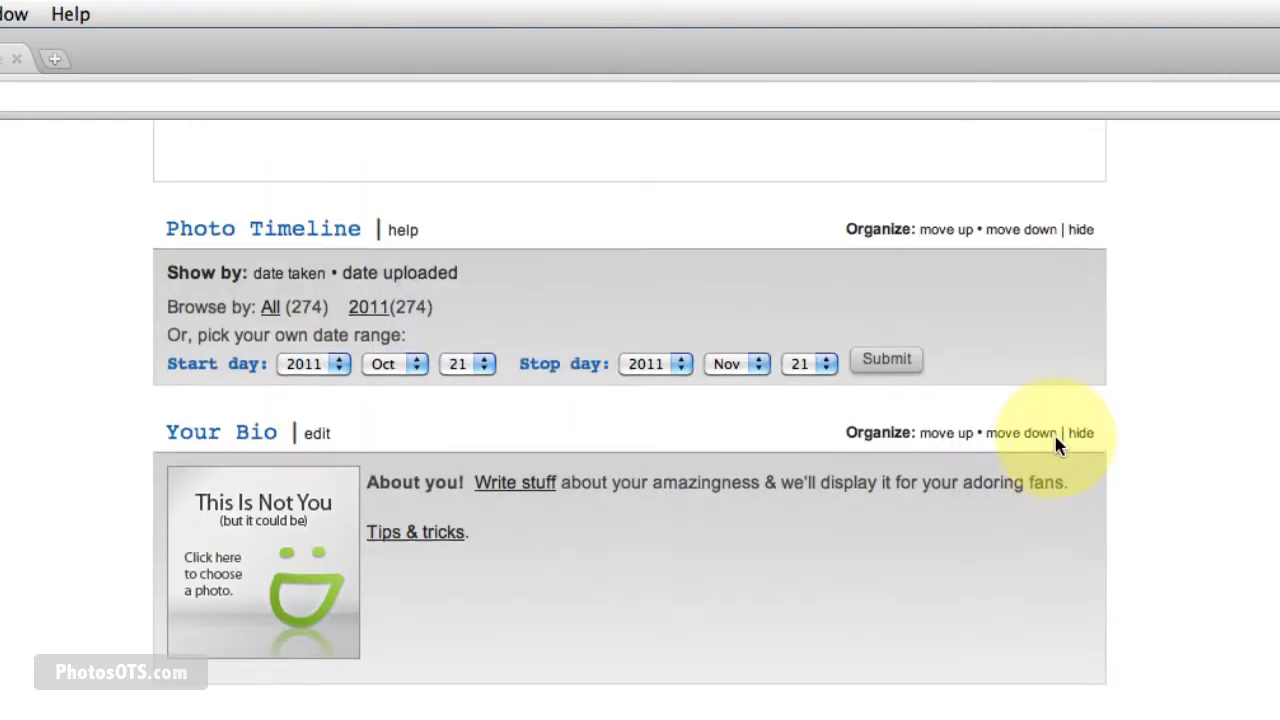
scroll(1035, 447, "up", 2)
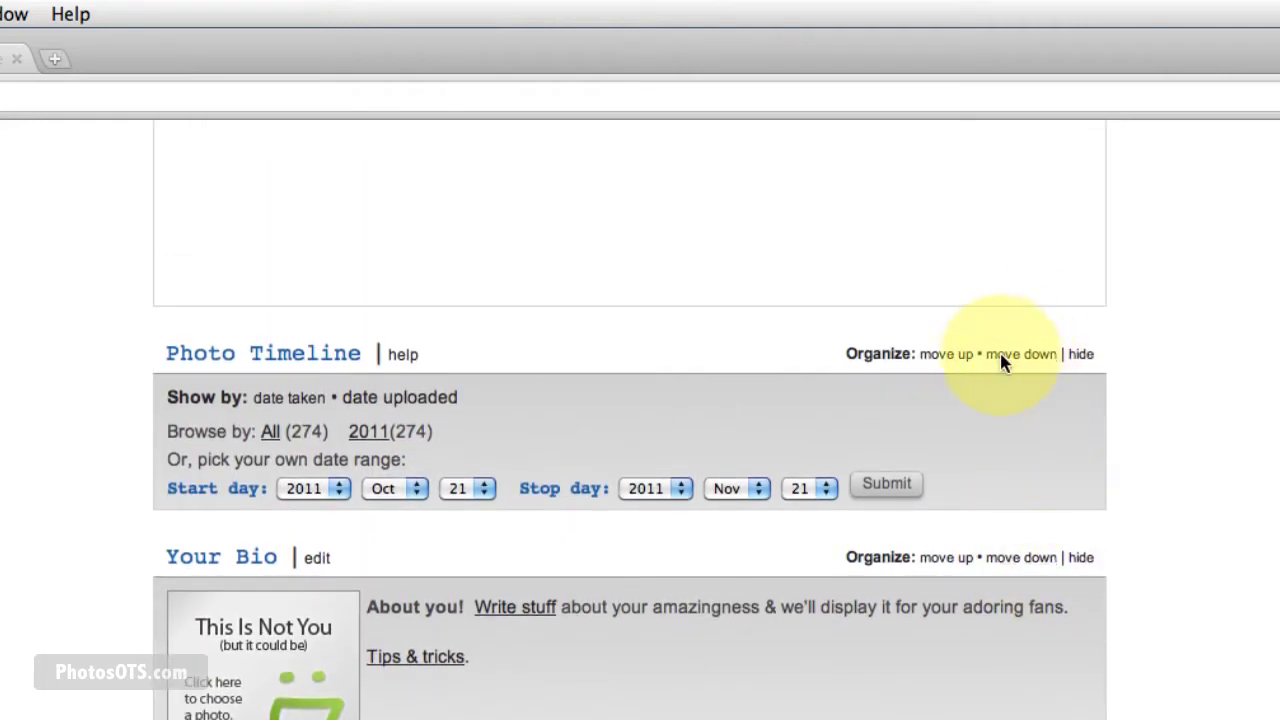
scroll(1120, 447, "up", 3)
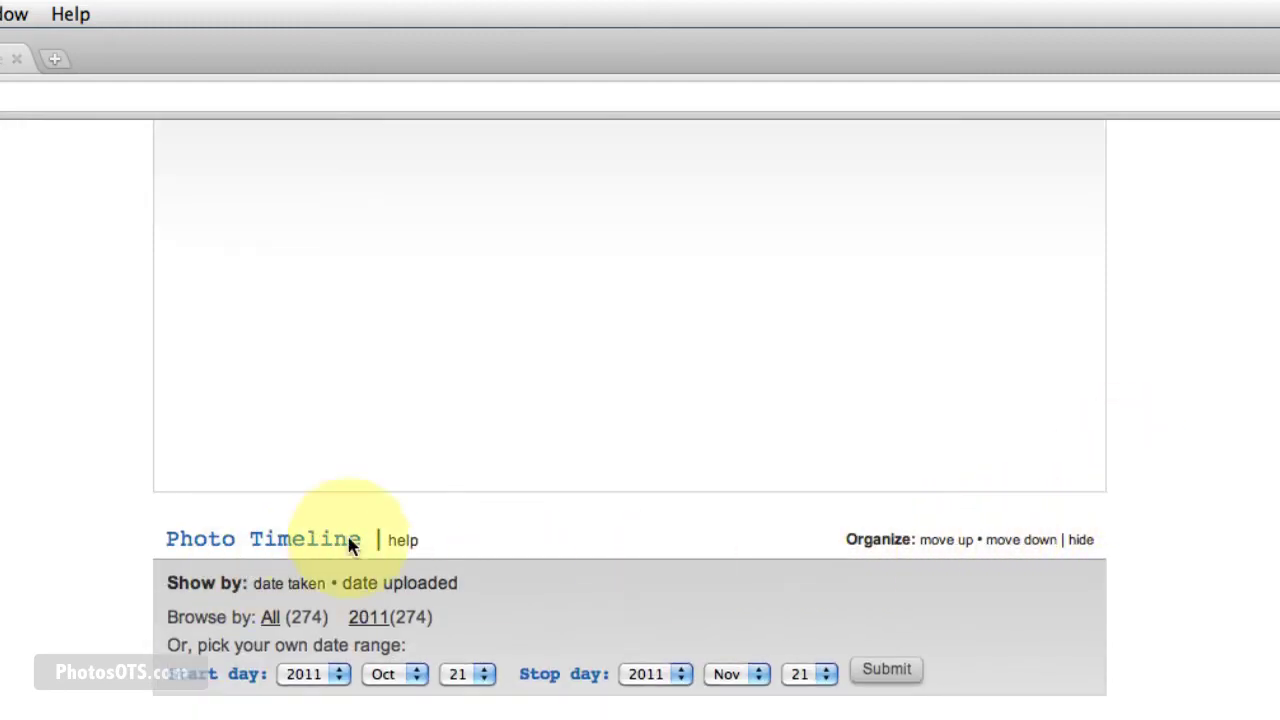
left_click(990, 543)
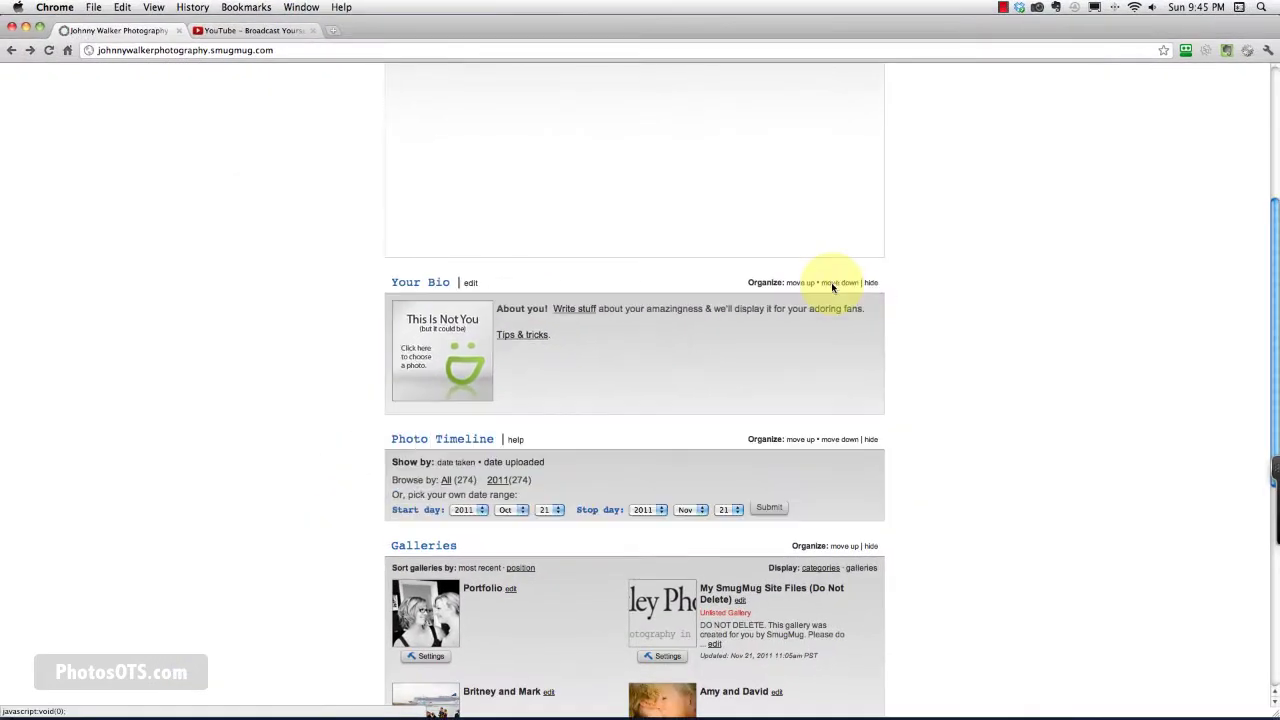
left_click(836, 441)
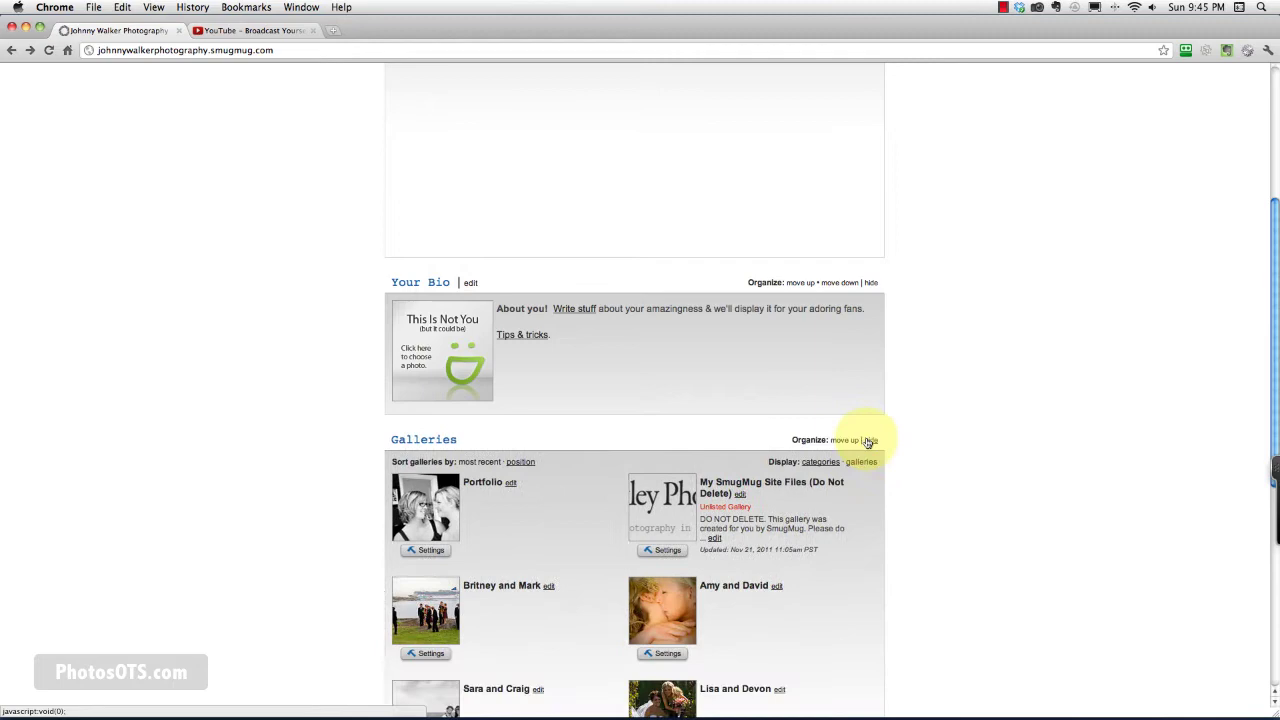
Remove Your Bio, Single Photo or Video, Photo Timeline, Galleries and Top Keywords from the homepage layout
scroll(868, 441, "up", 20)
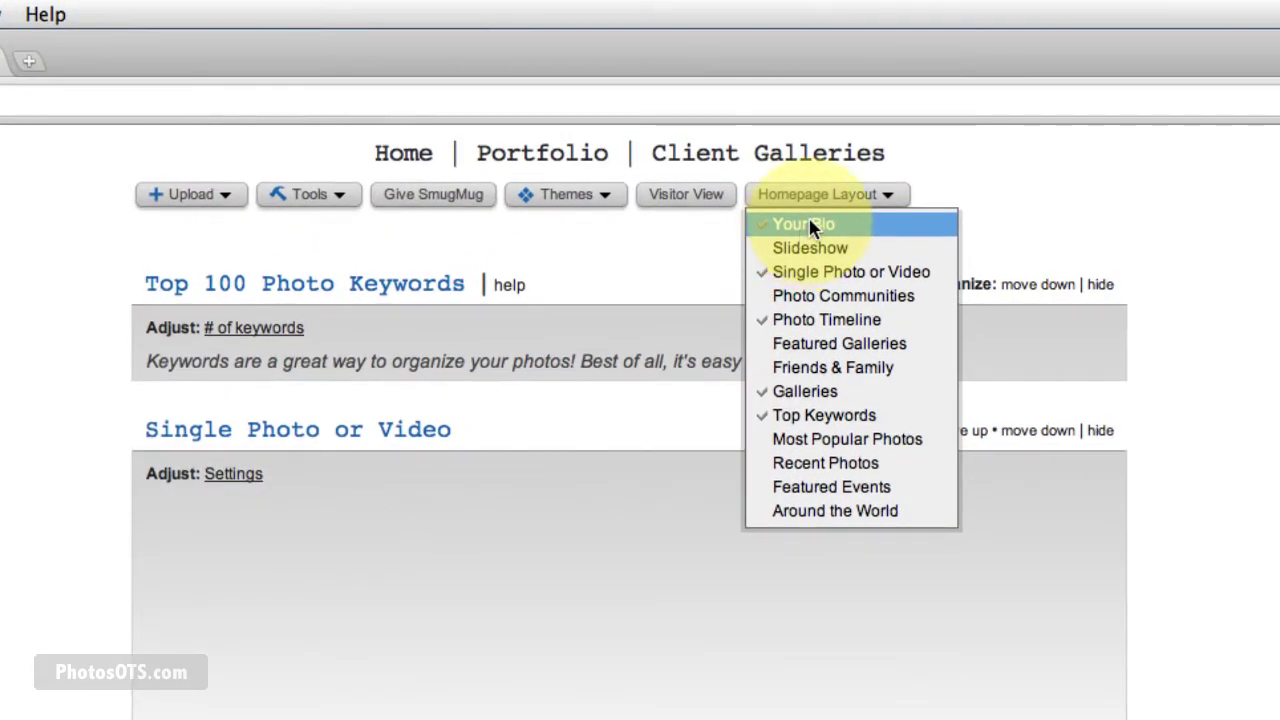
left_click(803, 224)
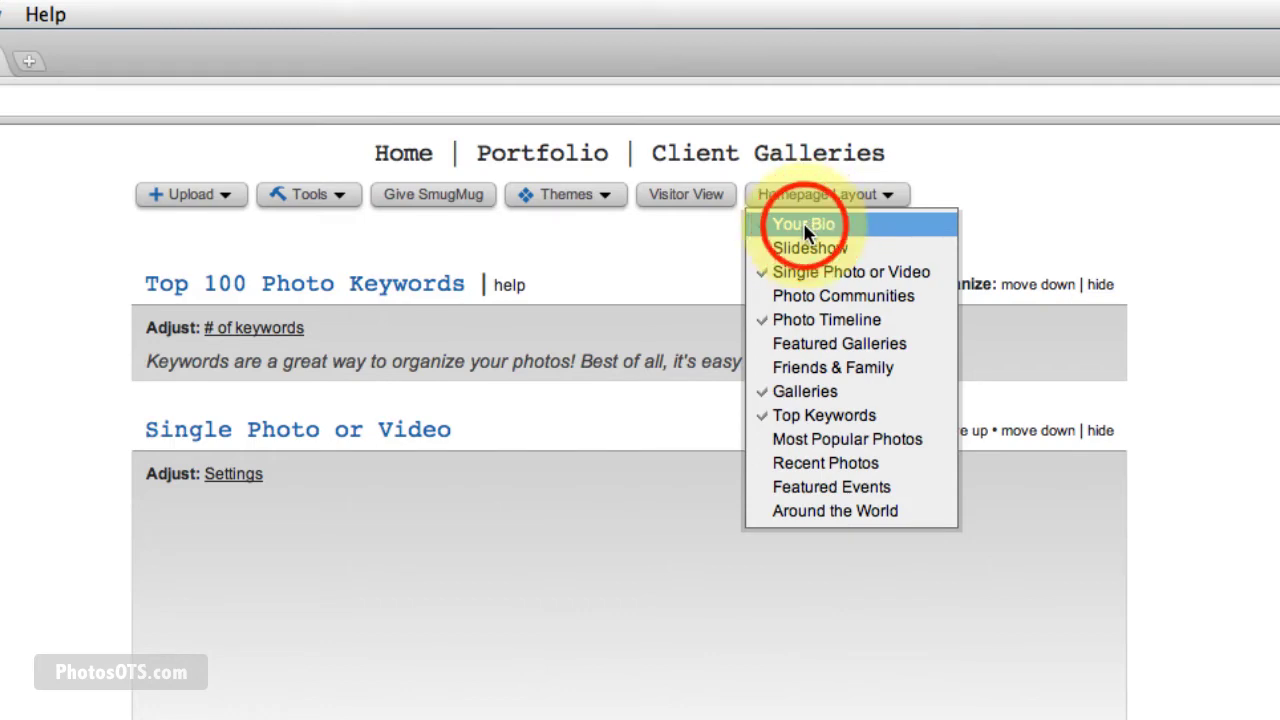
left_click(812, 200)
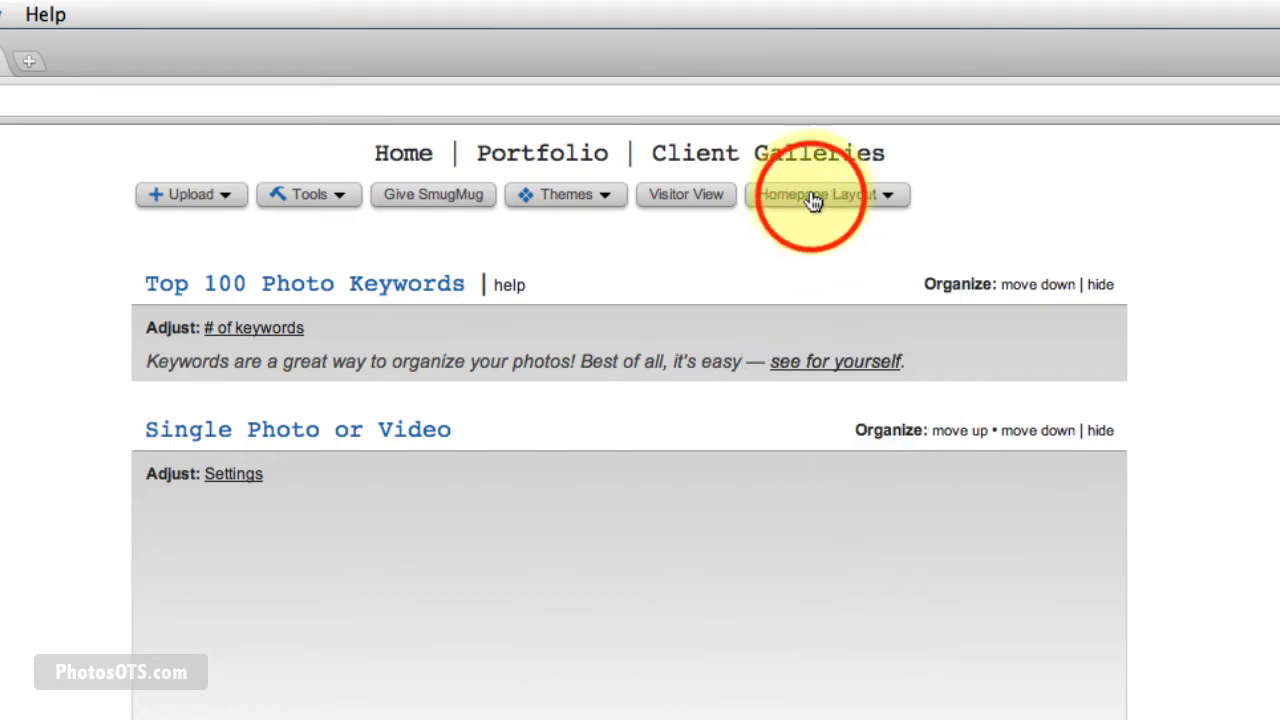
left_click(810, 262)
left_click(814, 197)
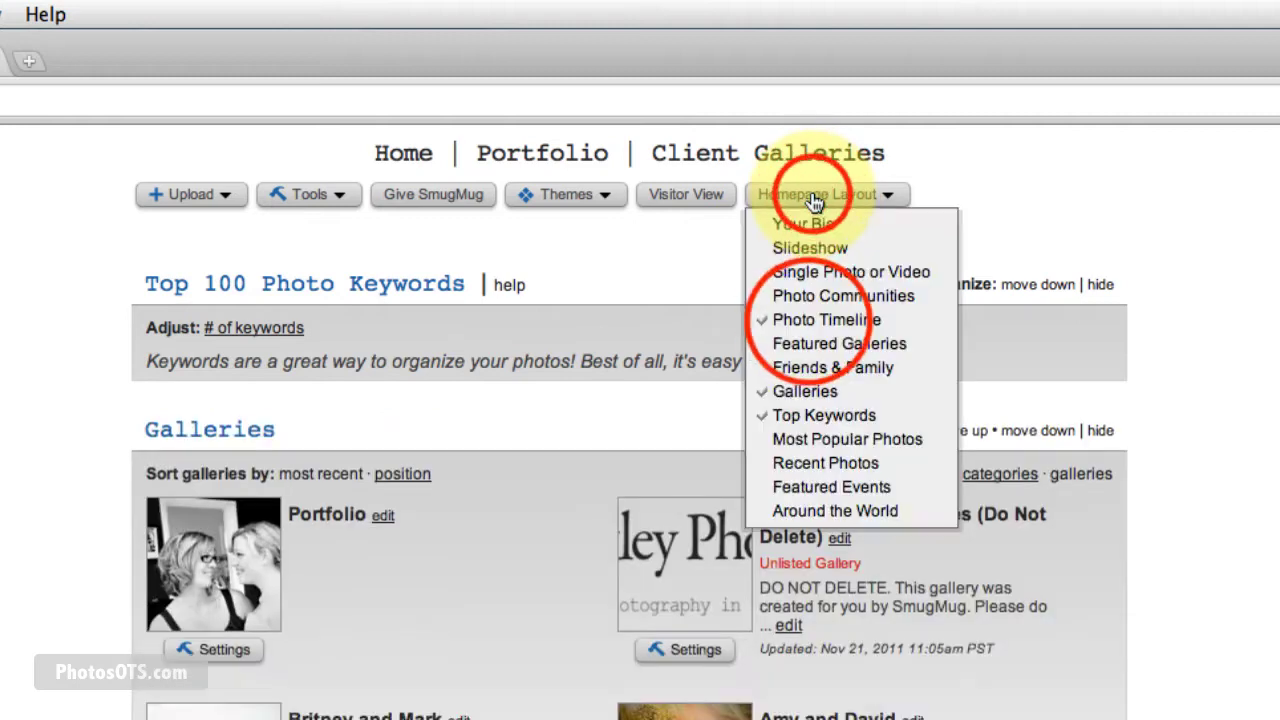
left_click(814, 314)
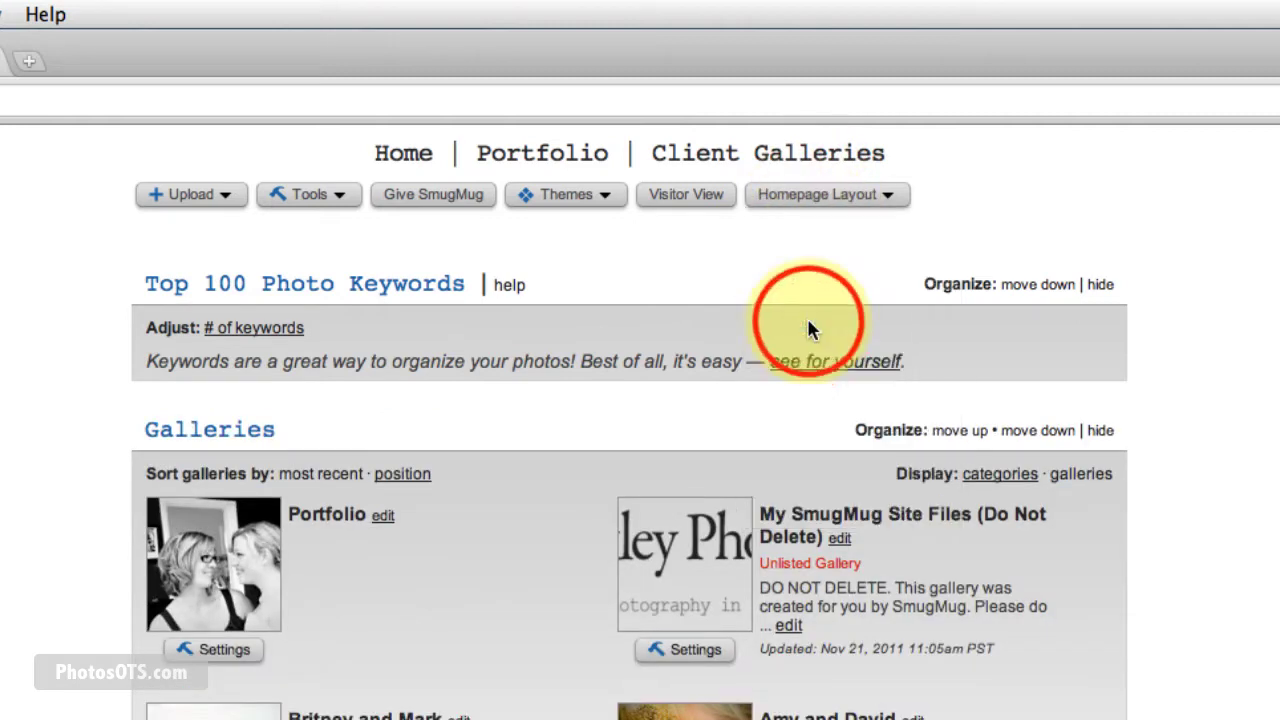
left_click(815, 198)
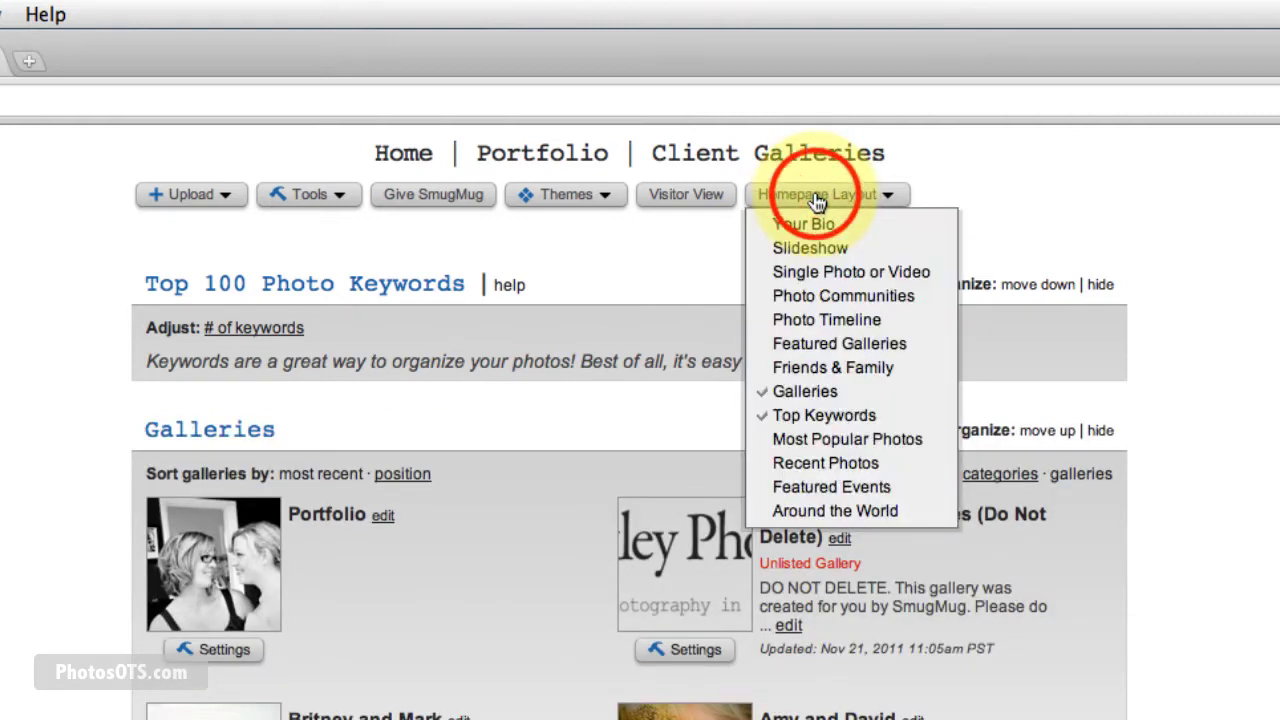
left_click(805, 391)
left_click(815, 196)
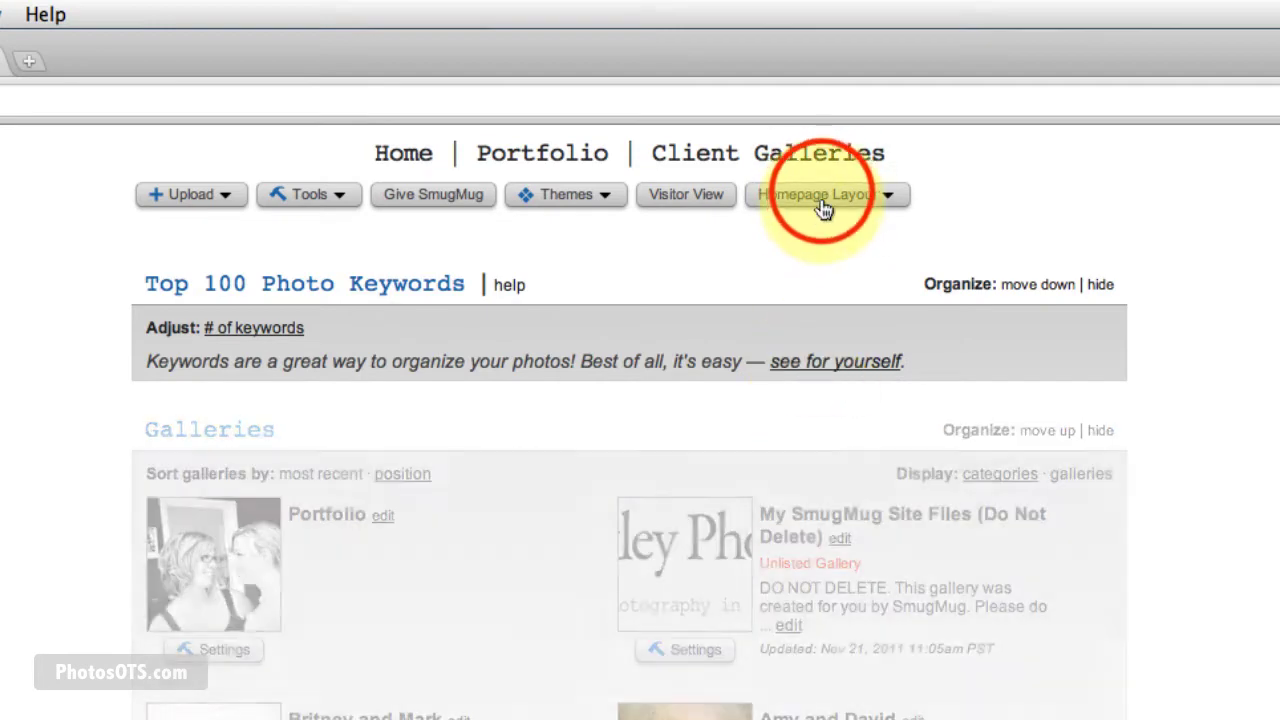
left_click(835, 415)
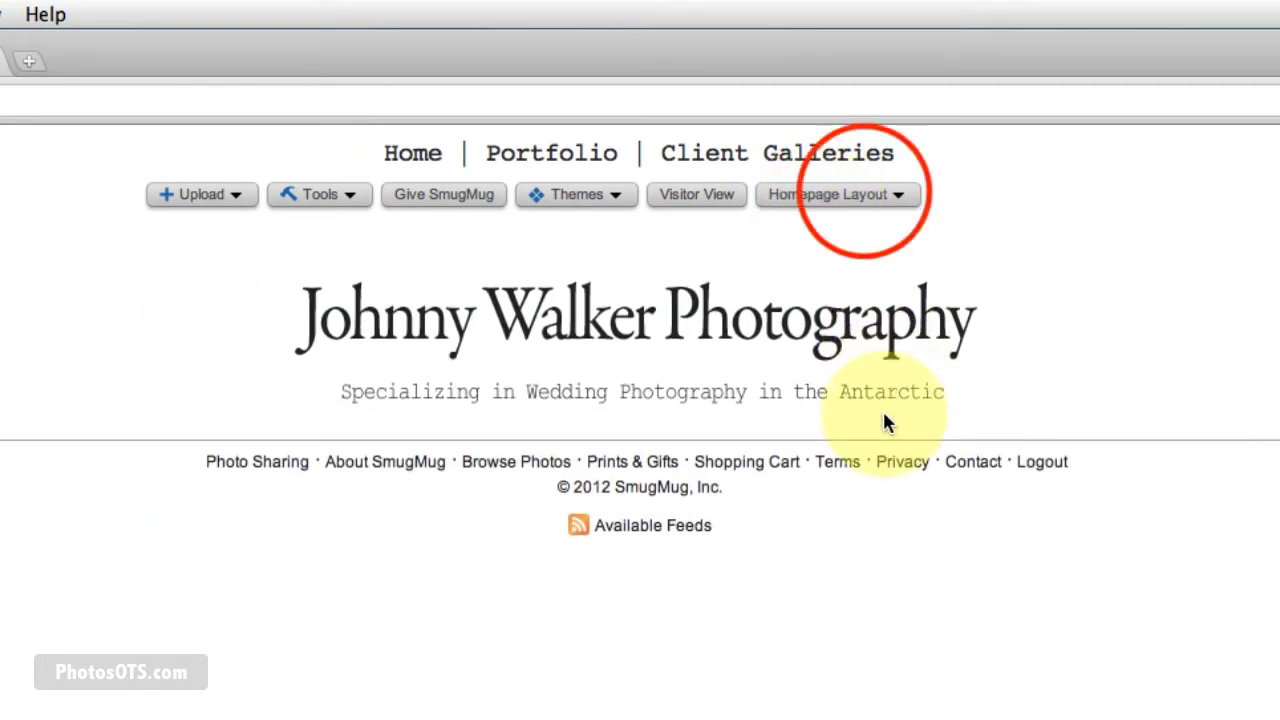
Add the Slideshow section to the homepage and open its slideshow settings
left_click(866, 194)
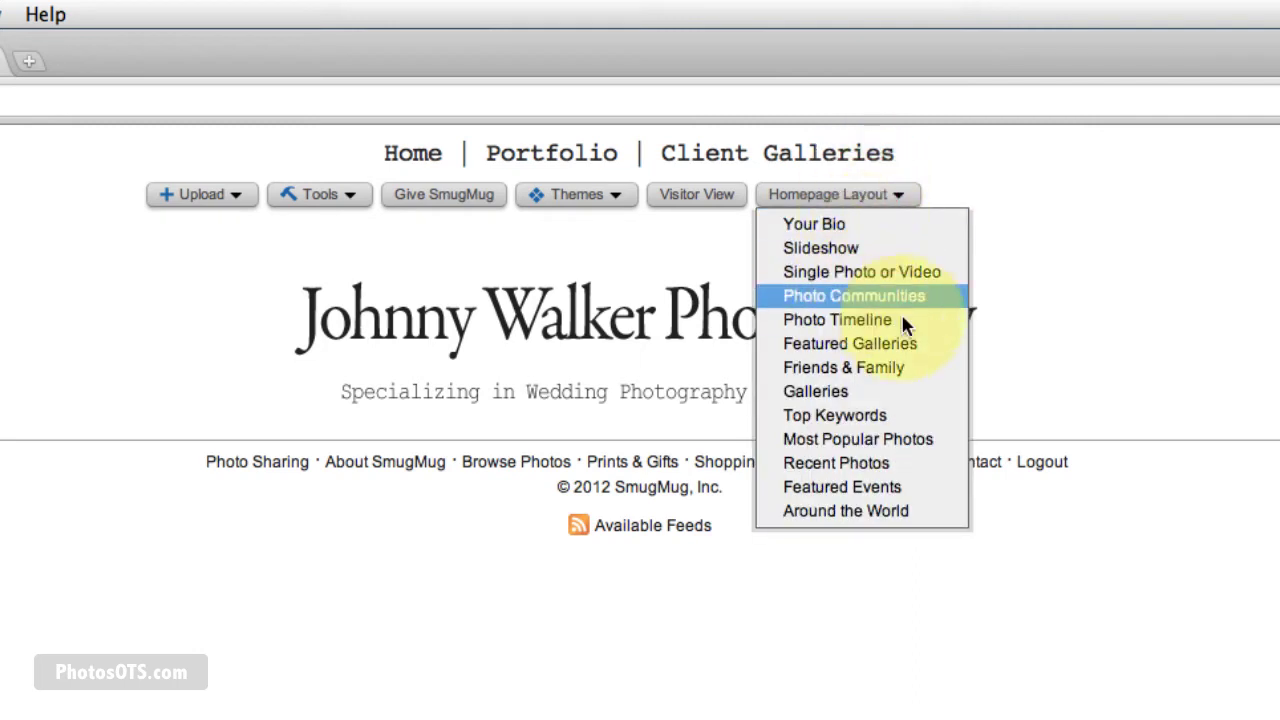
left_click(833, 257)
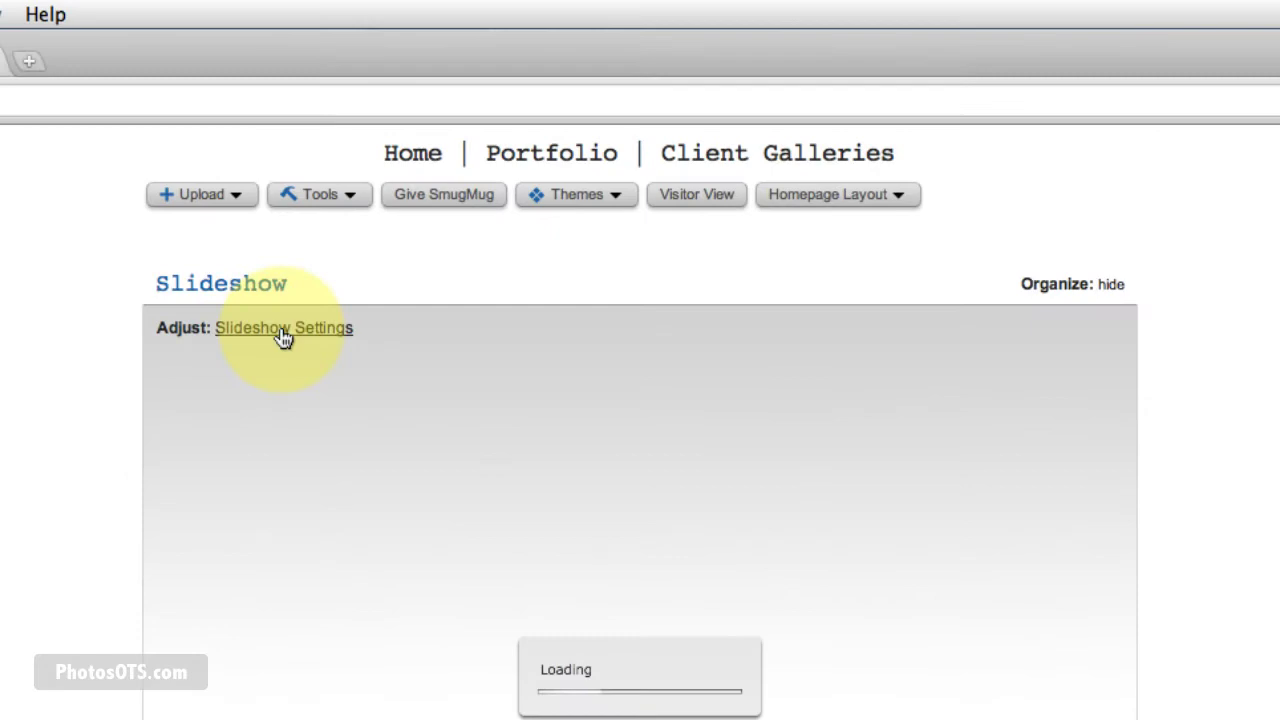
left_click(282, 337)
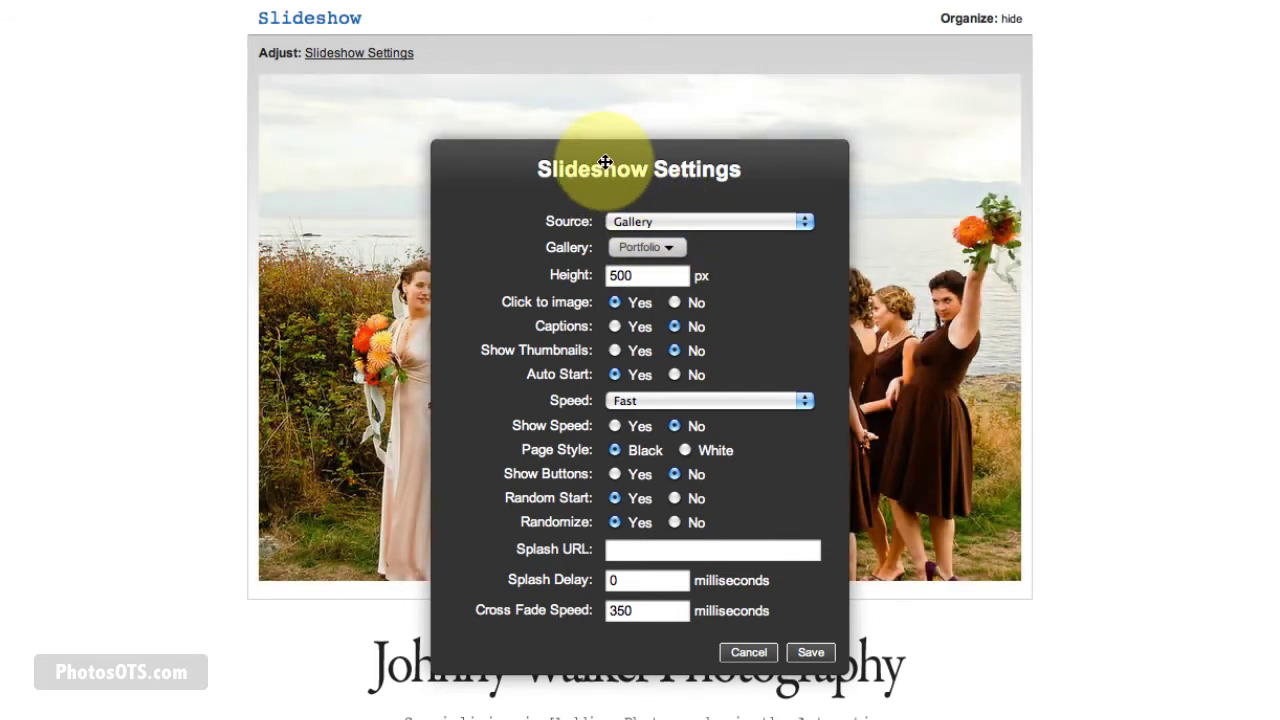
Set the slideshow source to Gallery and choose the Portfolio gallery from the Weddings category
left_click(663, 222)
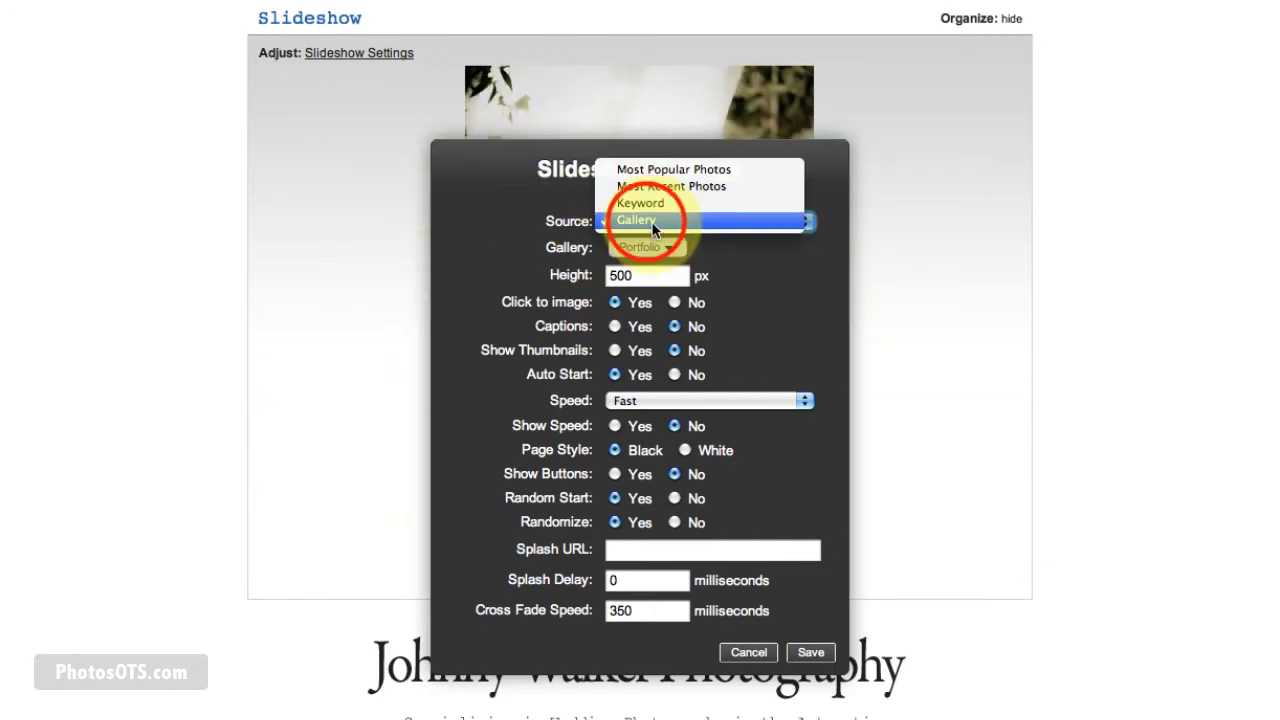
left_click(645, 219)
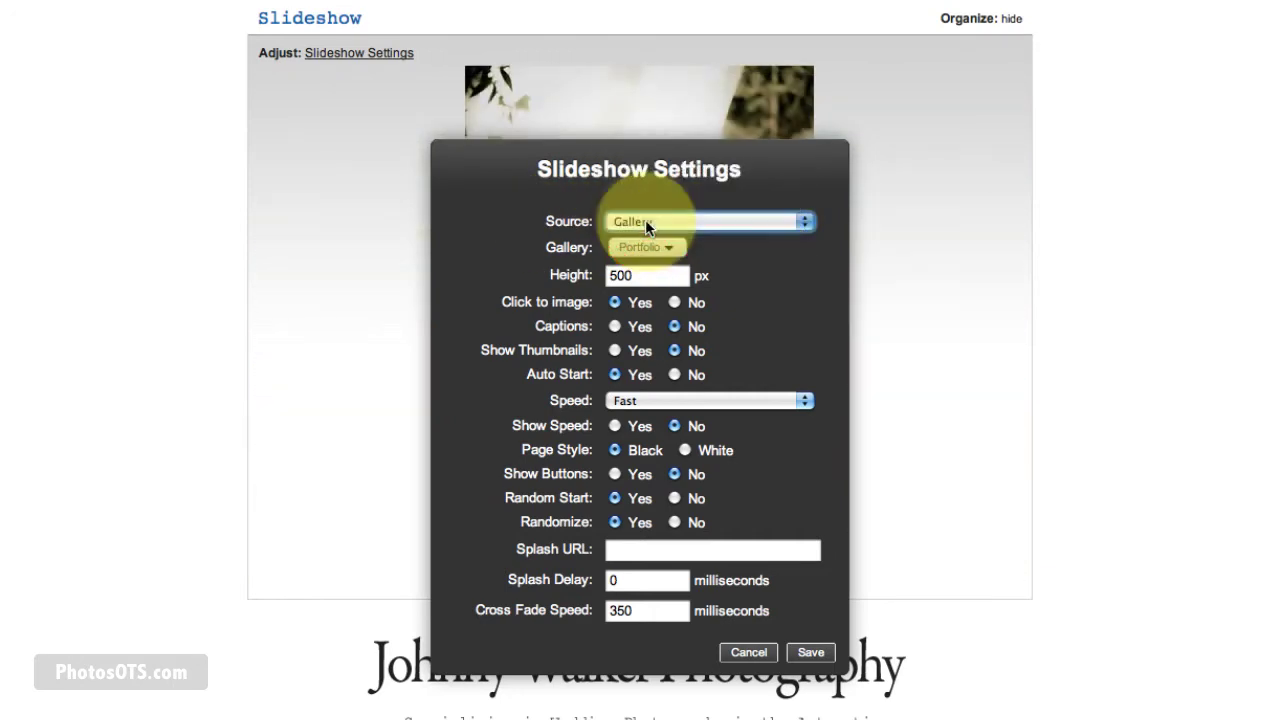
double_click(572, 249)
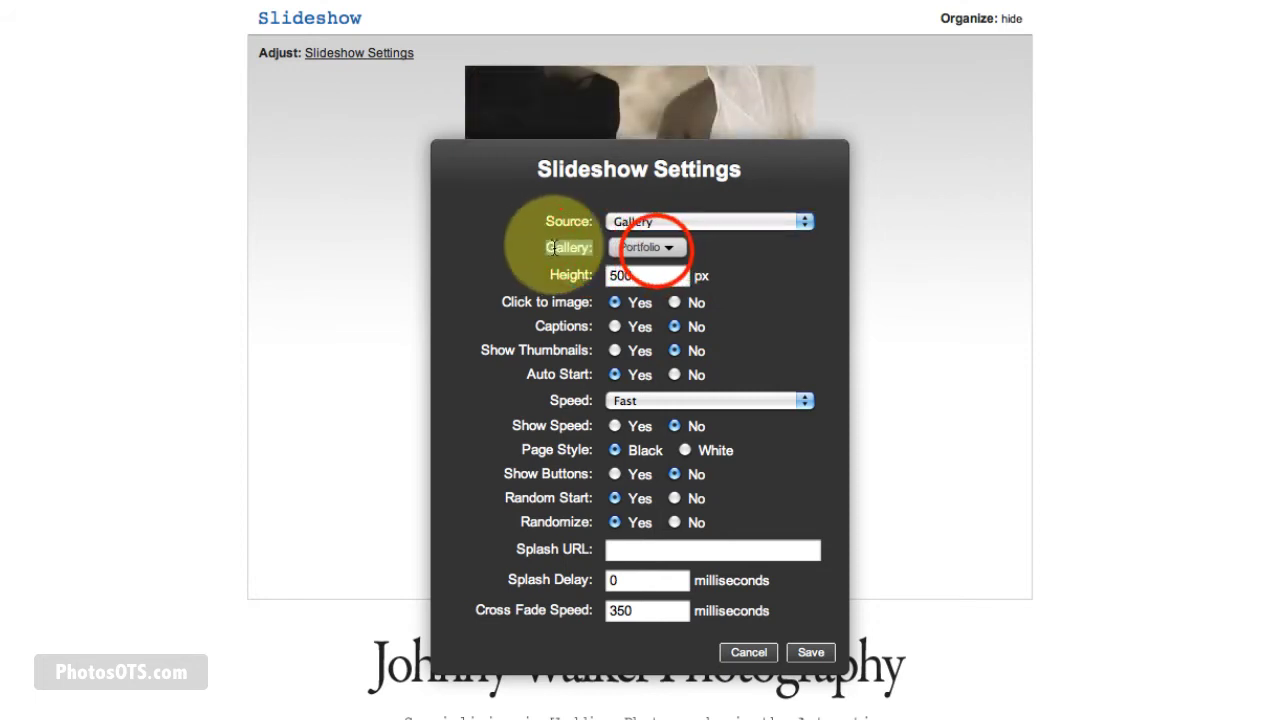
left_click(650, 250)
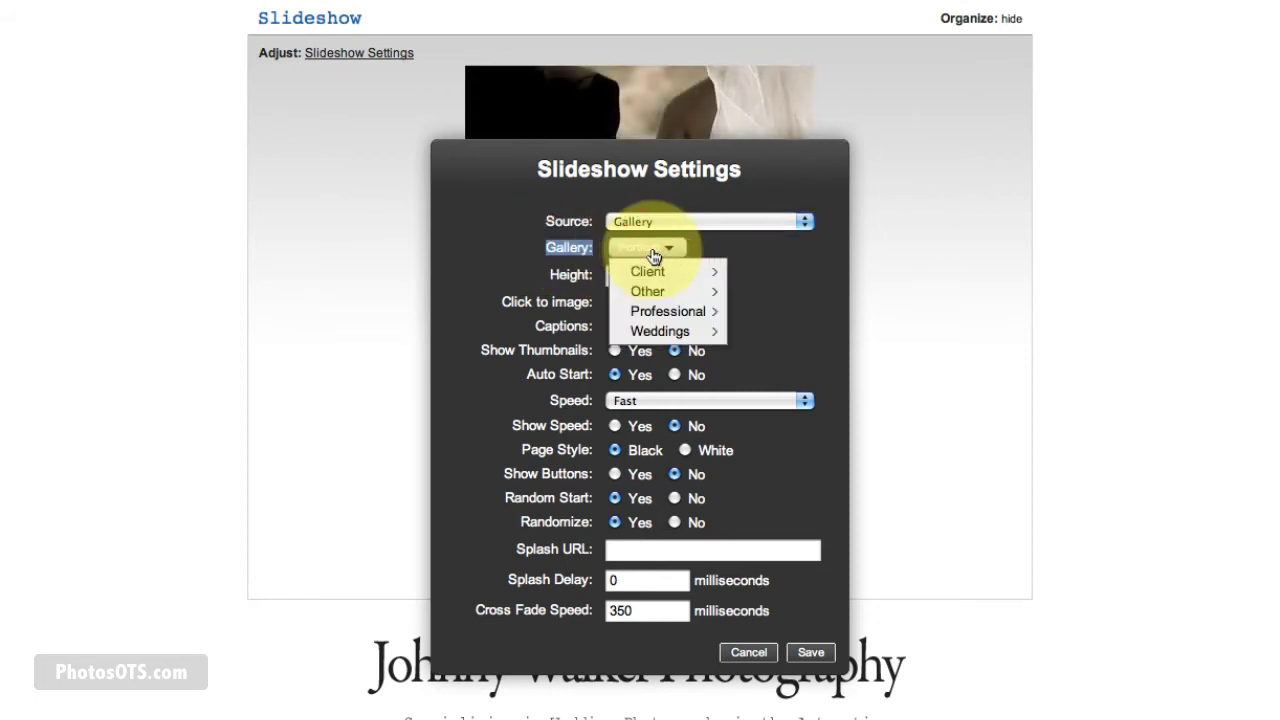
left_click(700, 331)
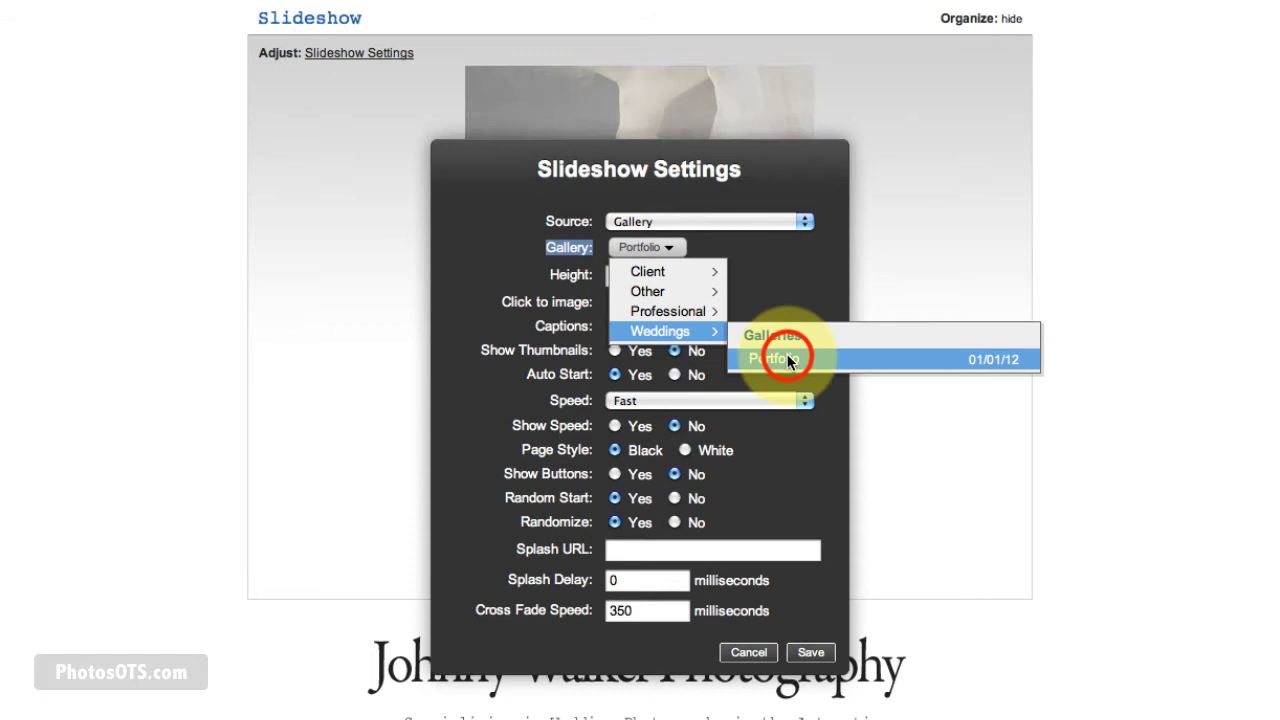
left_click(787, 354)
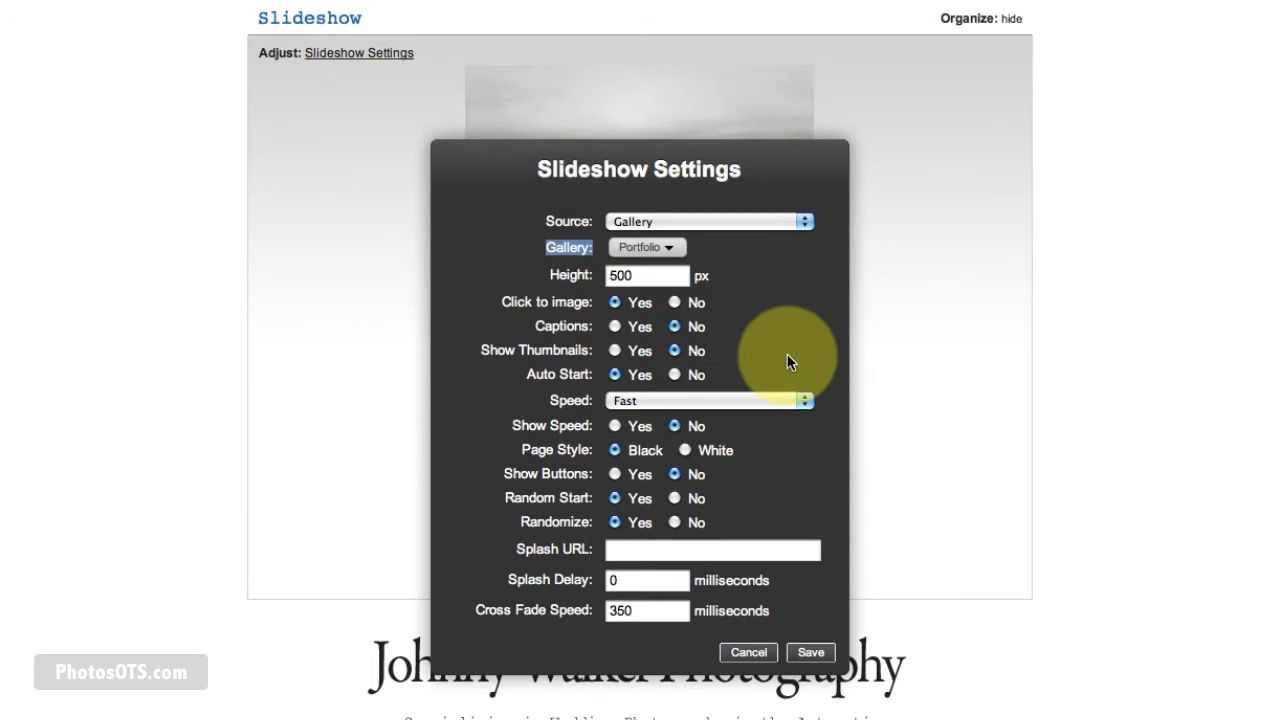
Choose Fast as the slideshow speed and set Randomize to Yes
left_click(638, 278)
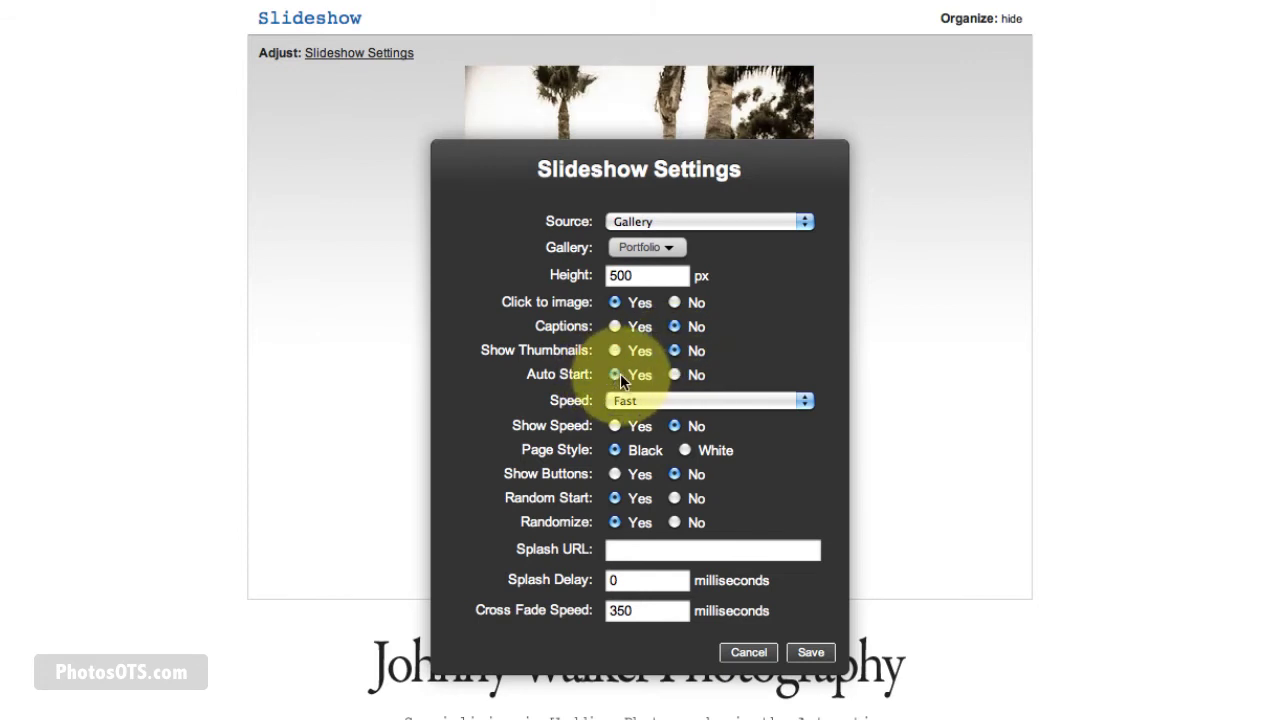
left_click(627, 400)
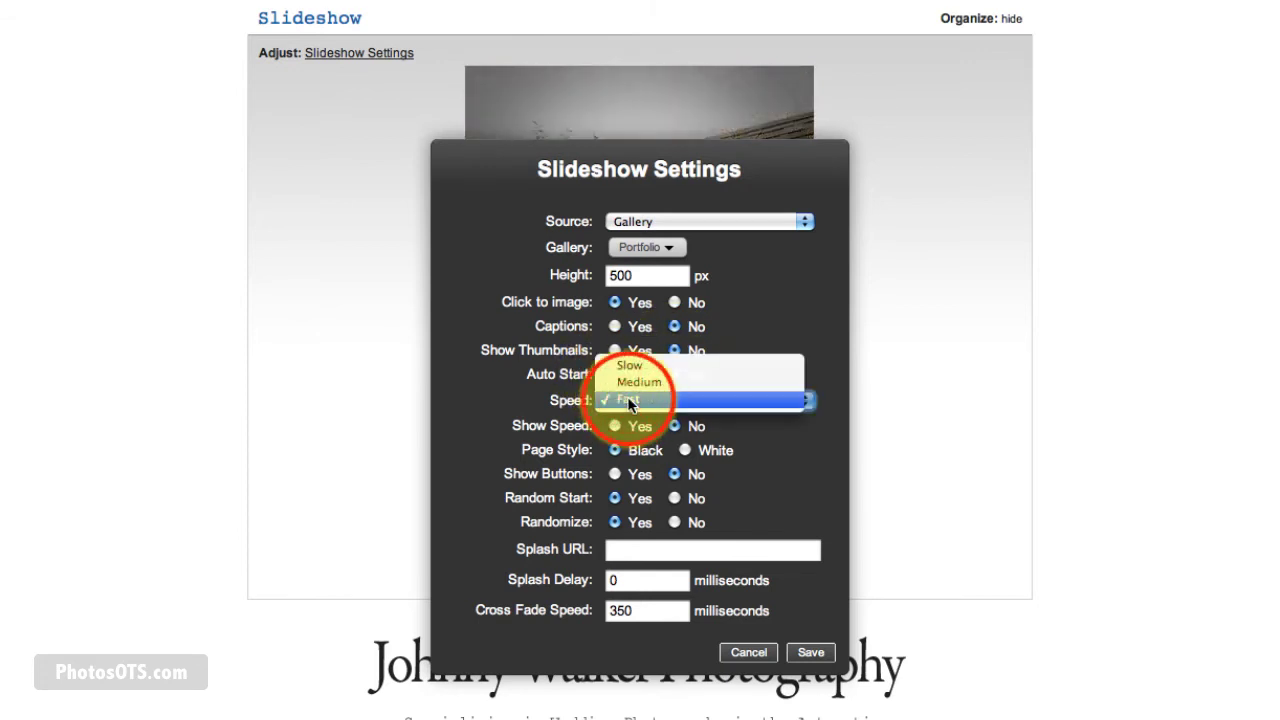
left_click(627, 400)
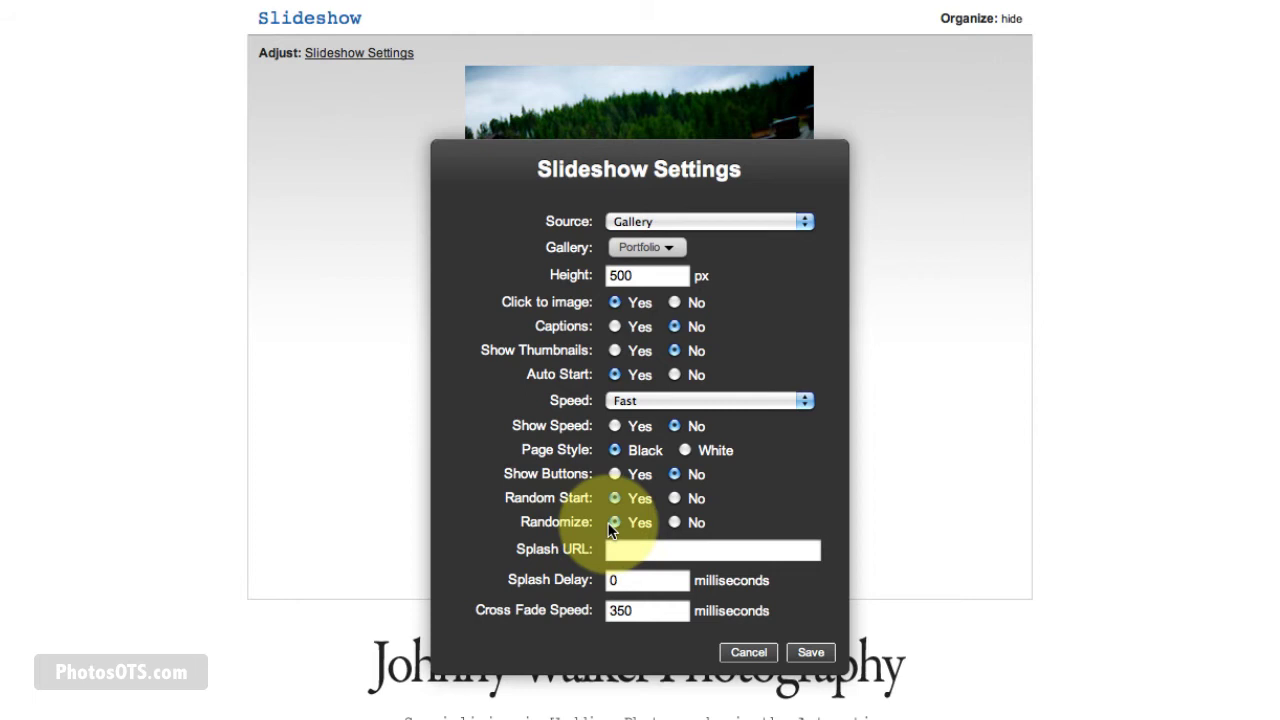
left_click(616, 522)
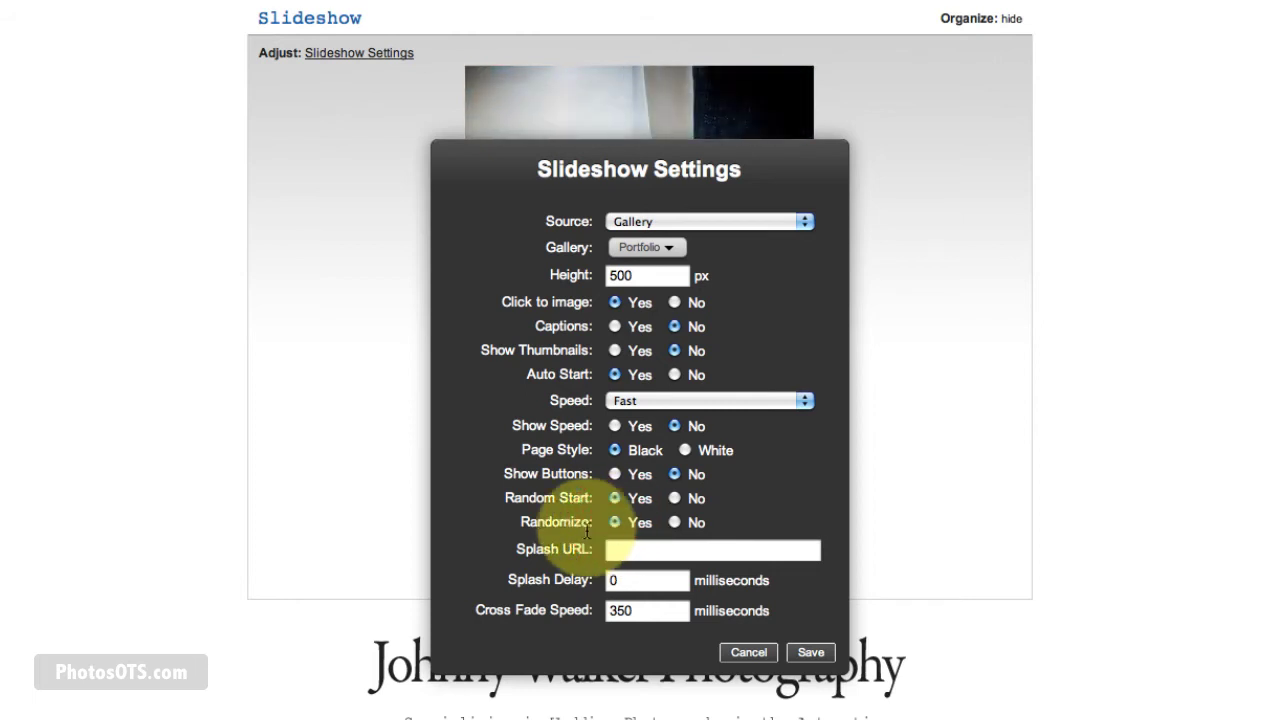
left_click(648, 552)
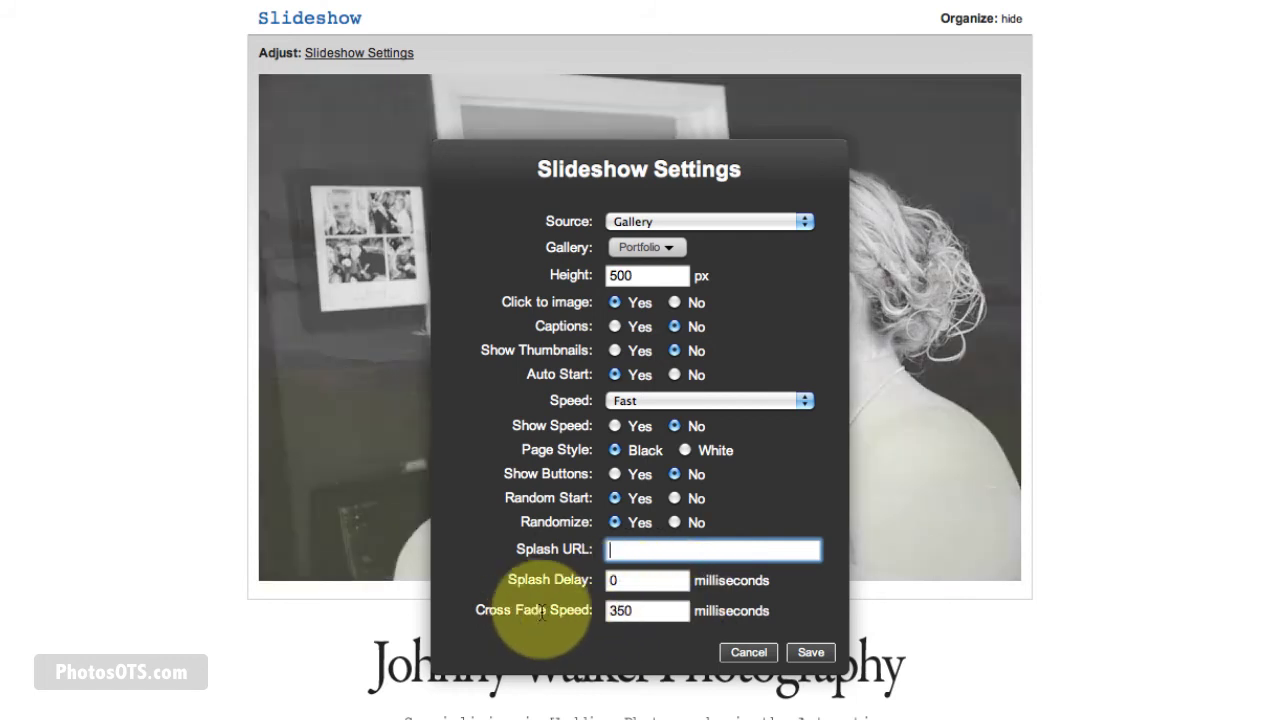
left_click(622, 582)
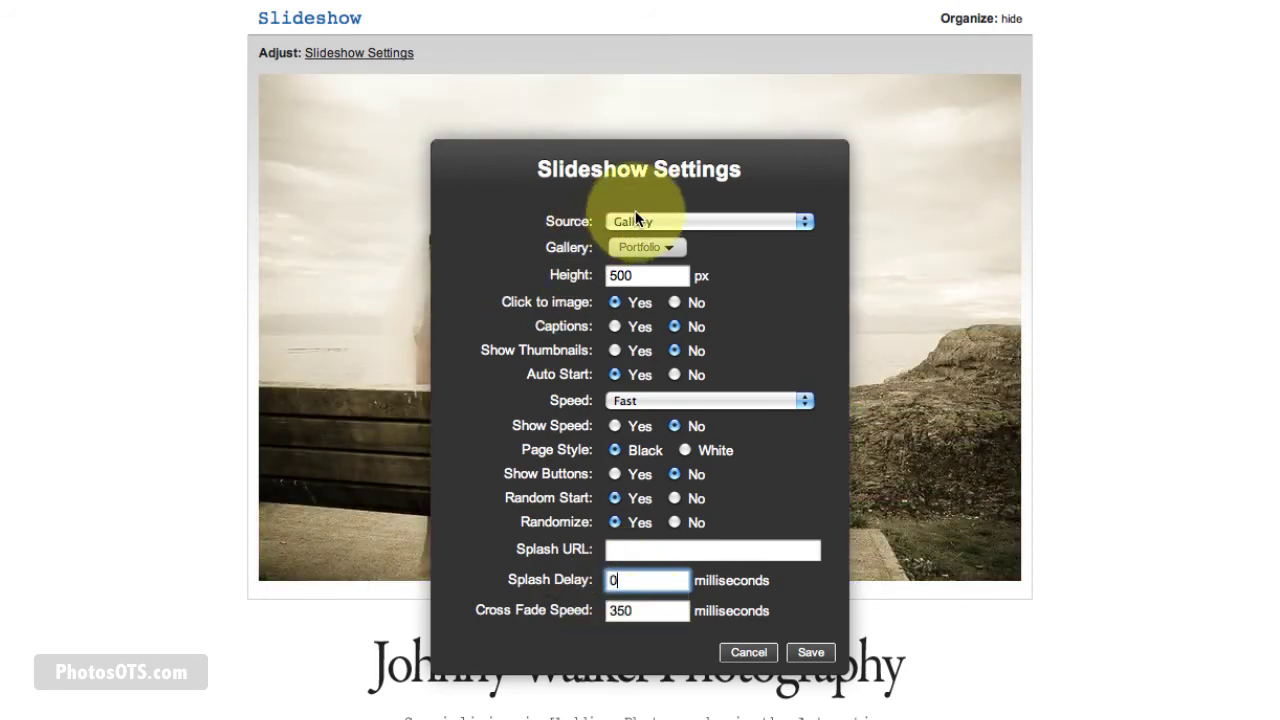
Save the slideshow settings and switch the homepage to Visitor View
left_click(773, 652)
left_click(812, 652)
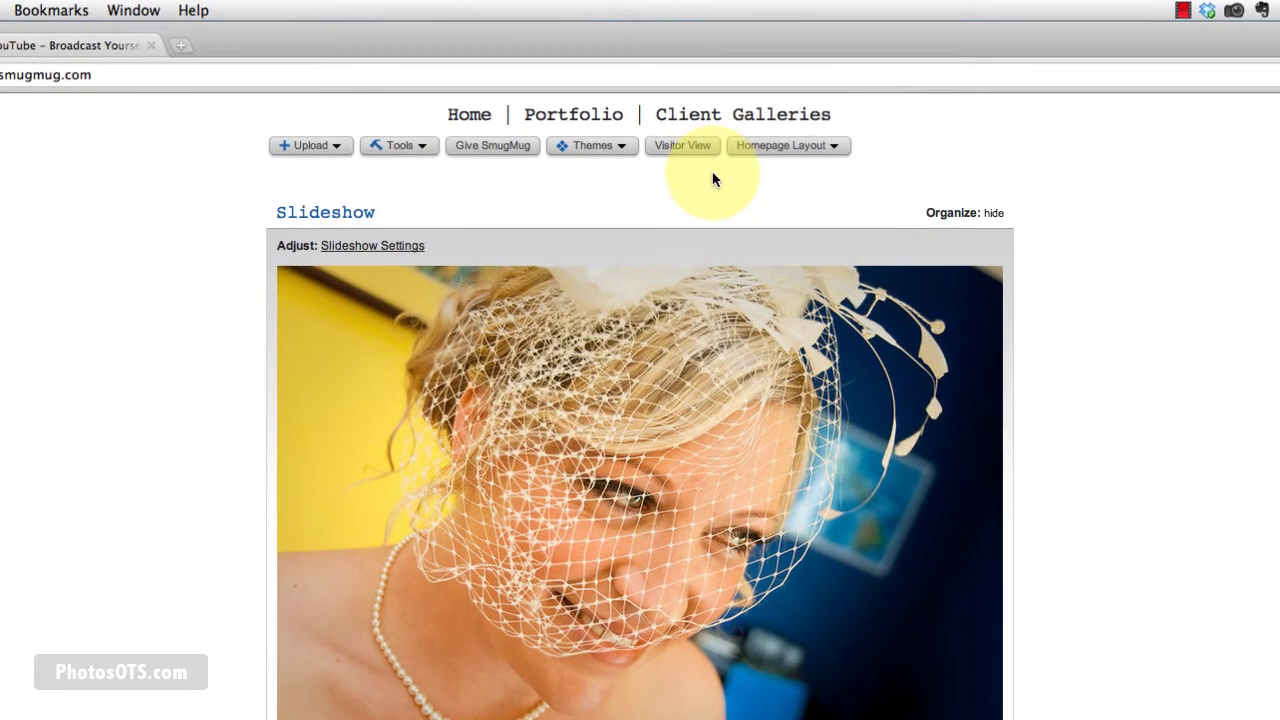
left_click(678, 100)
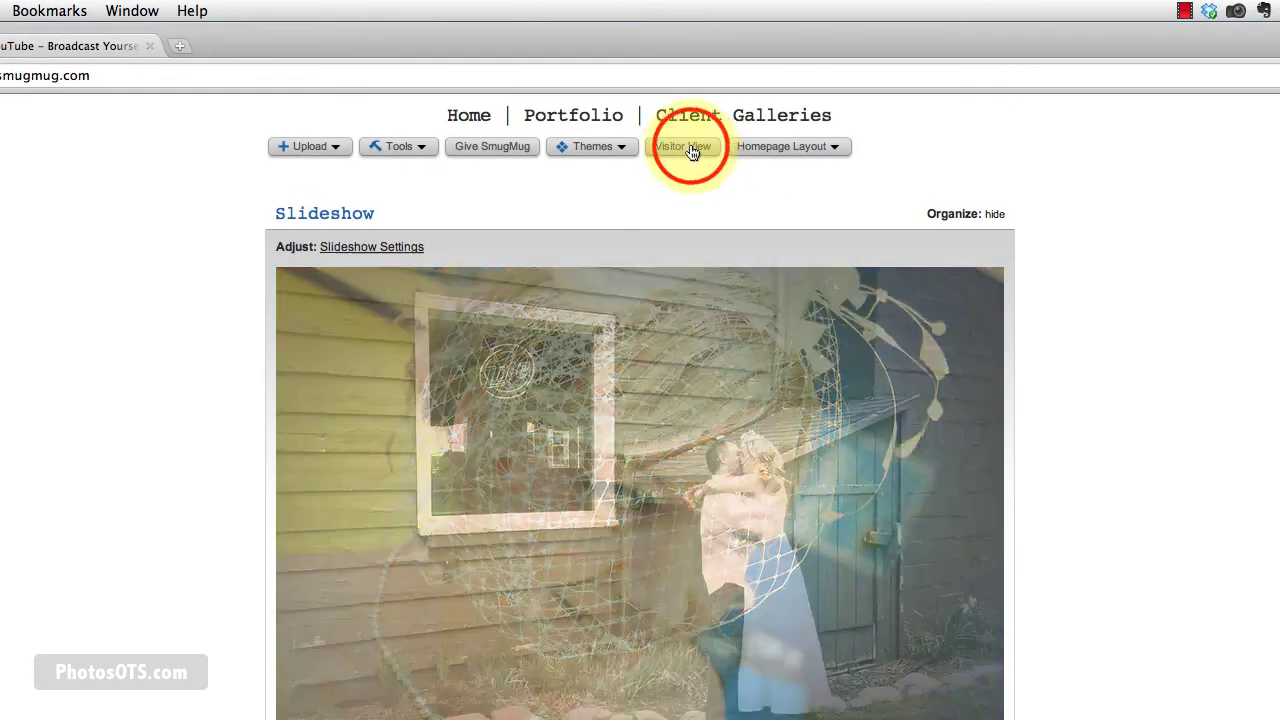